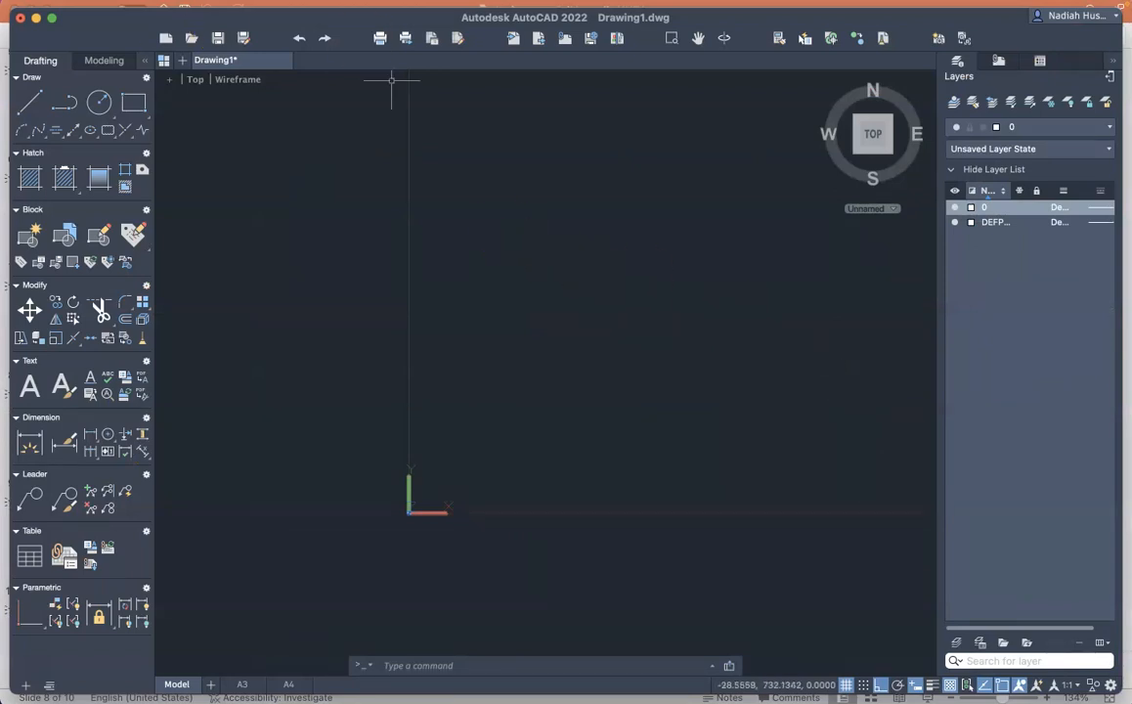
pyautogui.click(32, 101)
pyautogui.click(482, 304)
pyautogui.click(685, 304)
pyautogui.click(684, 425)
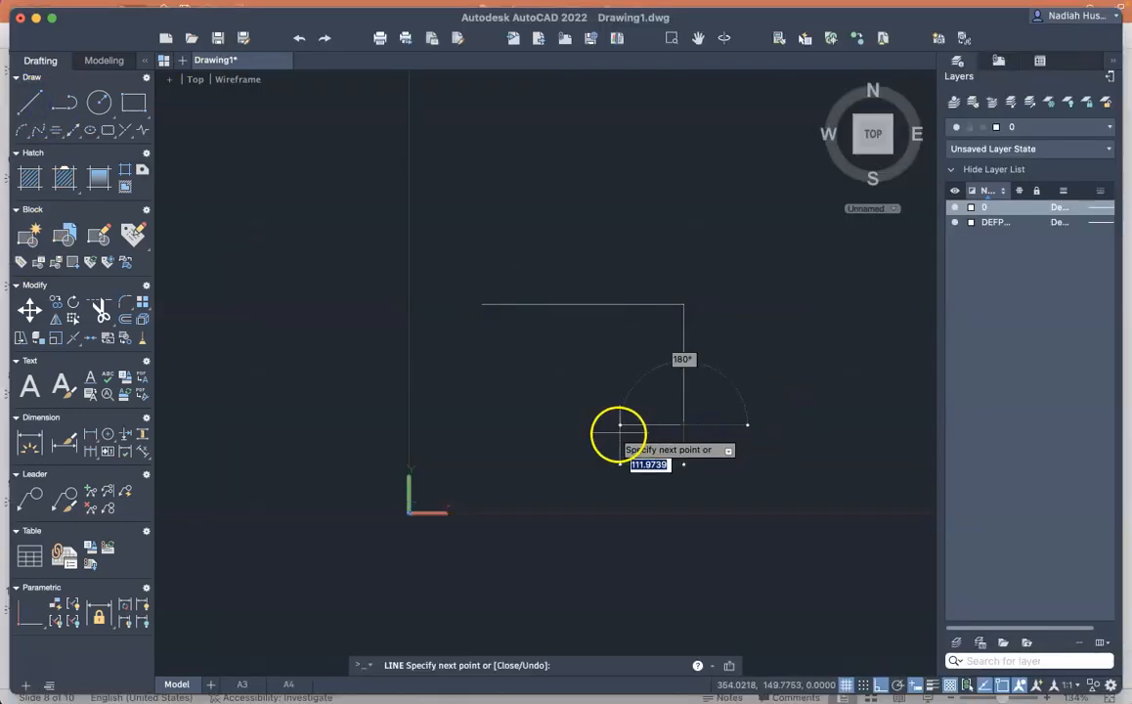
pyautogui.click(476, 426)
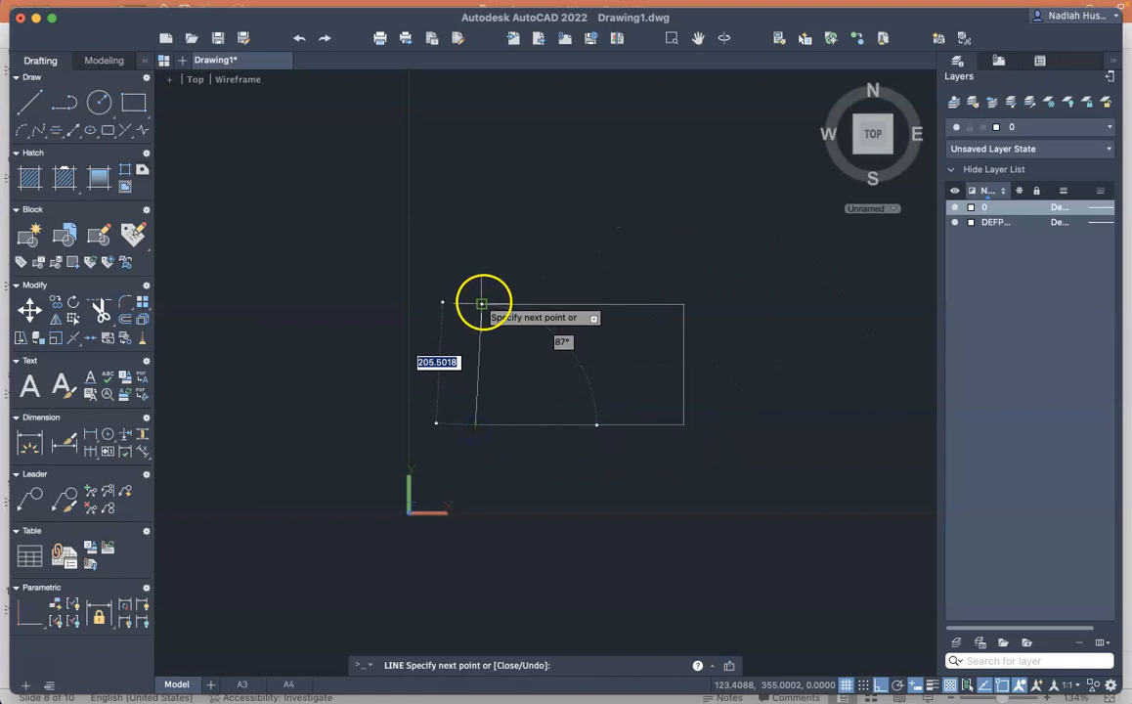
pyautogui.press('super+z')
pyautogui.press('super+z')
pyautogui.press('super+z')
pyautogui.press('super+z')
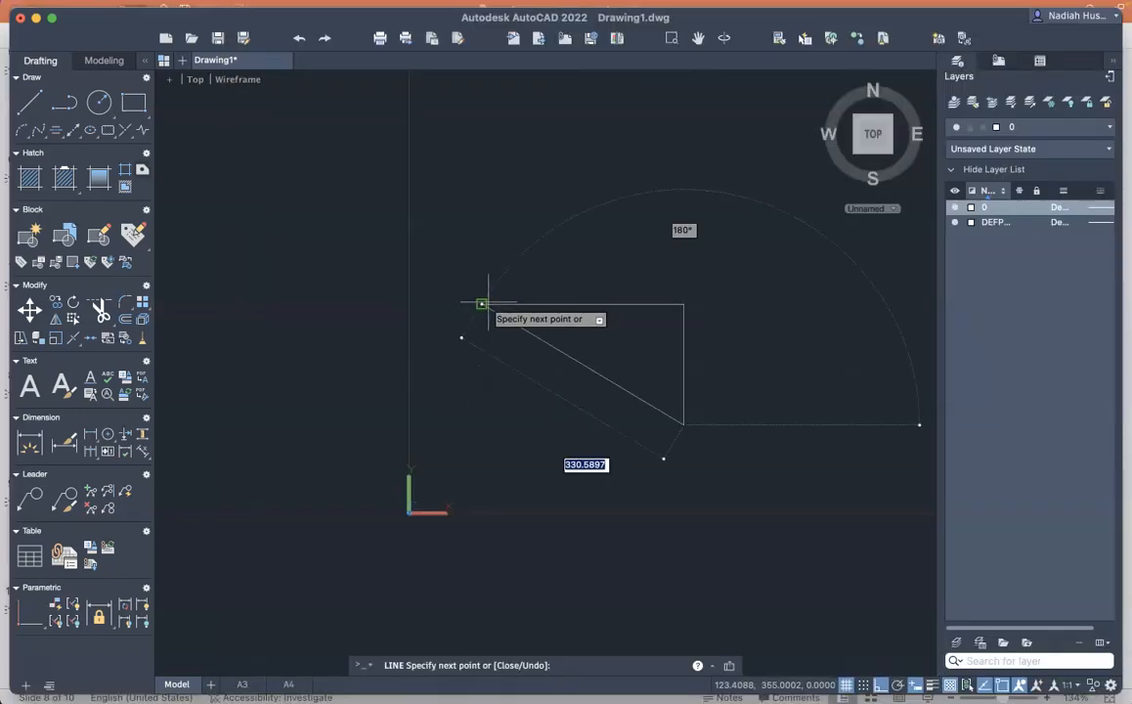
pyautogui.press('Escape')
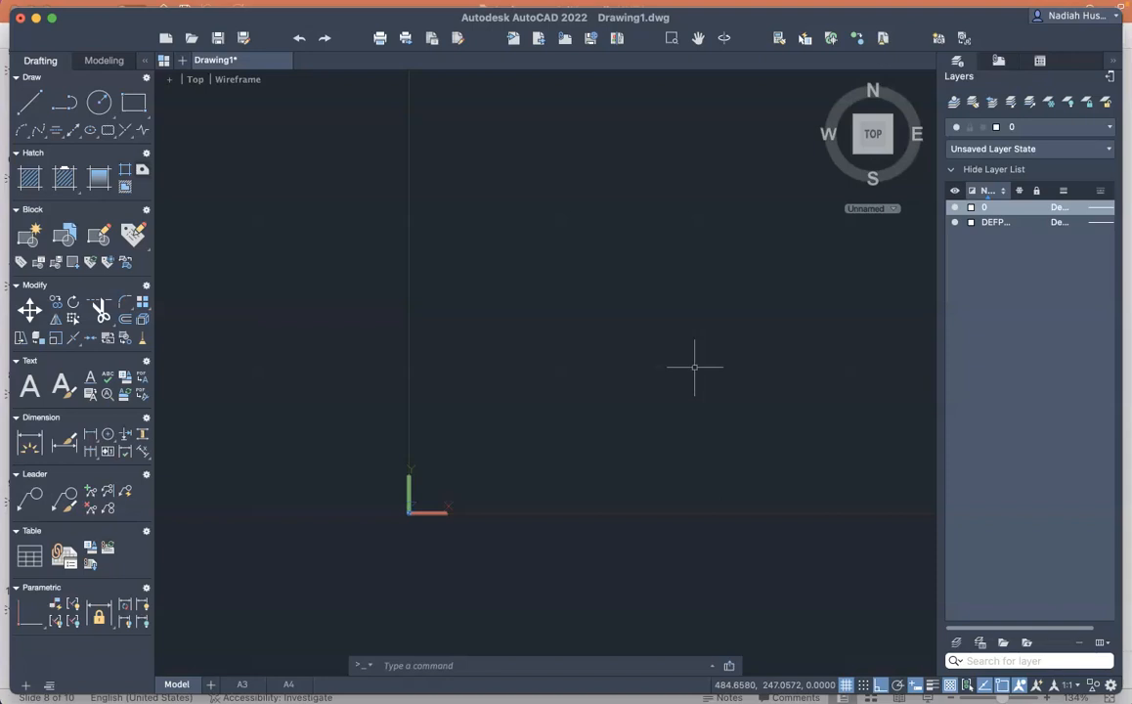
# Run ISODRAFT and set isometric drafting to the right isoplane
pyautogui.write('isodr')
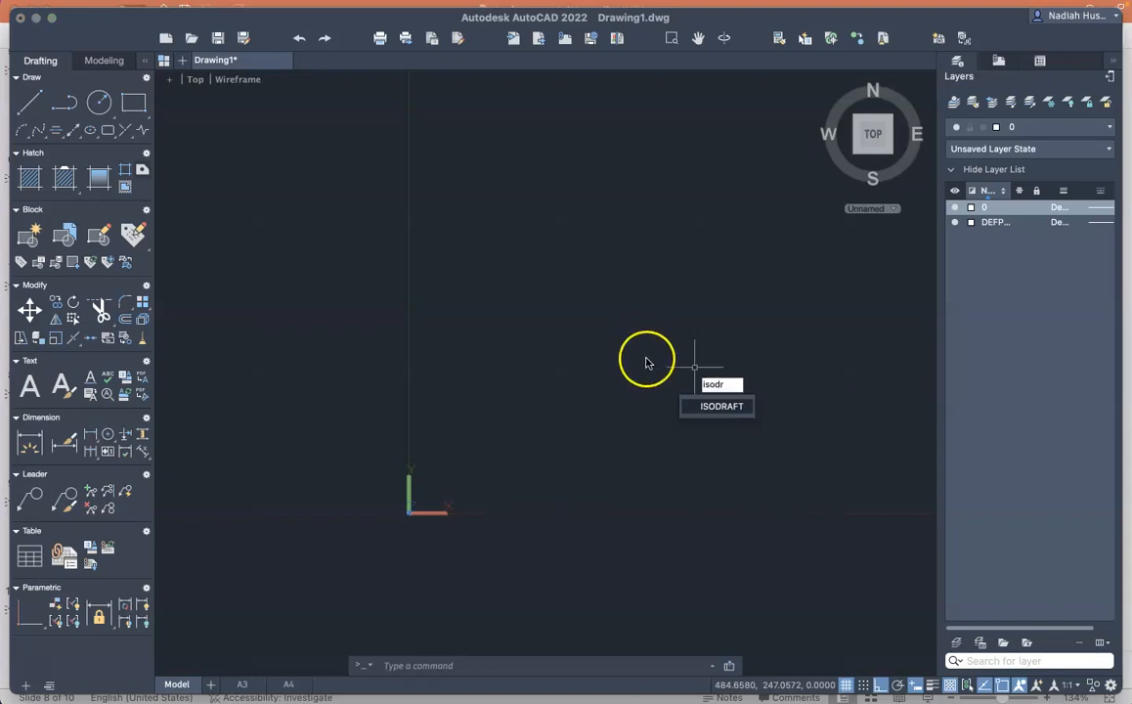
pyautogui.click(695, 411)
pyautogui.click(715, 446)
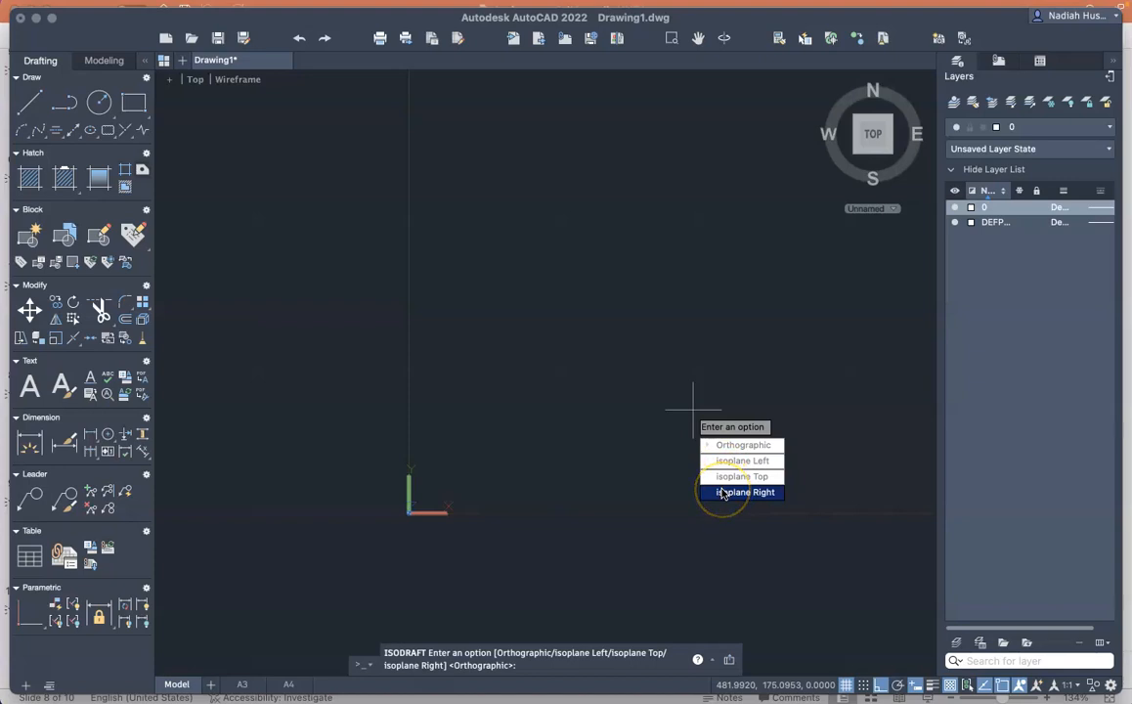
pyautogui.click(723, 493)
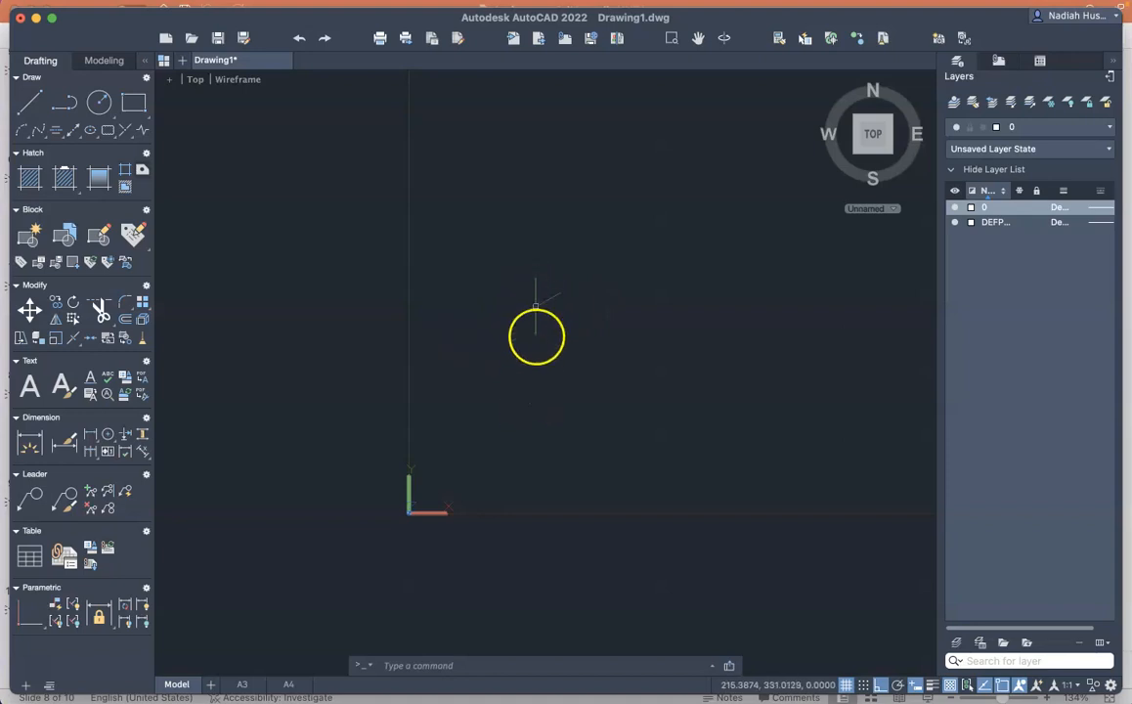
pyautogui.click(32, 104)
pyautogui.click(136, 104)
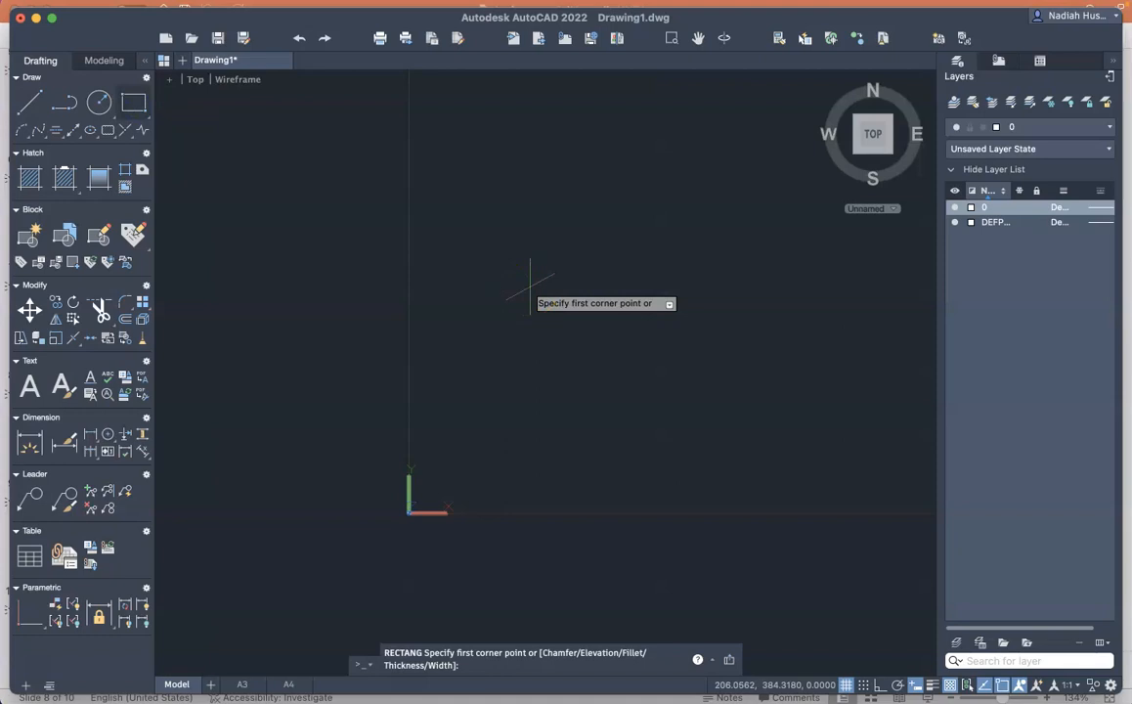
pyautogui.click(536, 306)
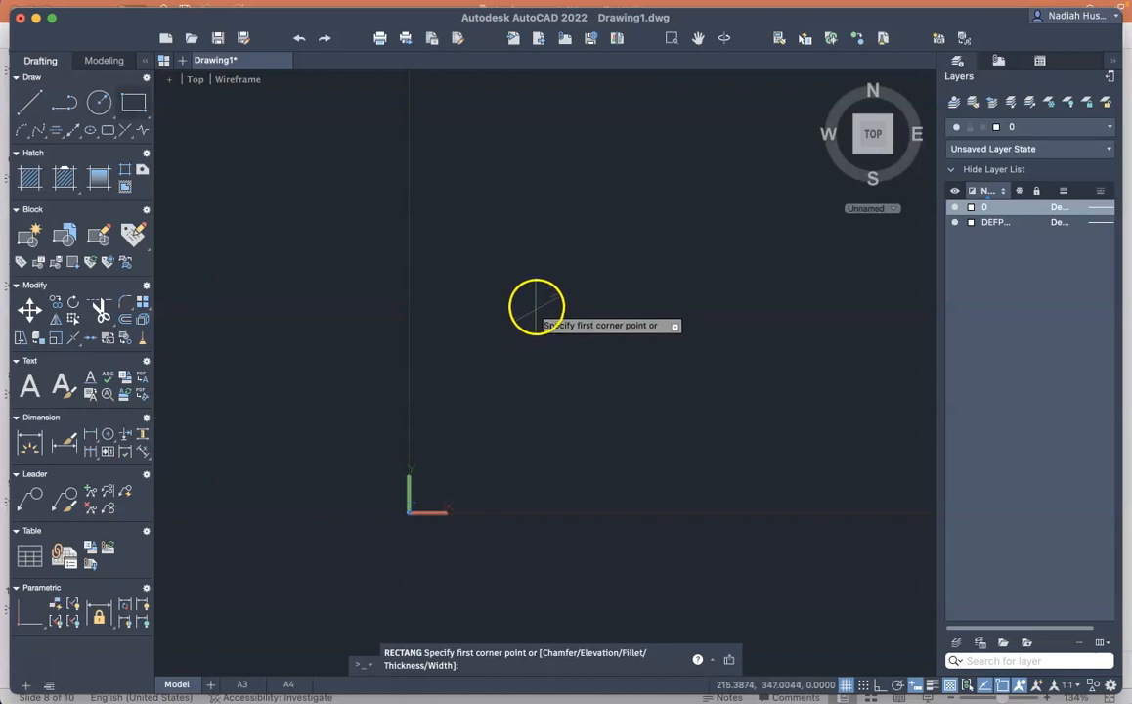
pyautogui.click(535, 380)
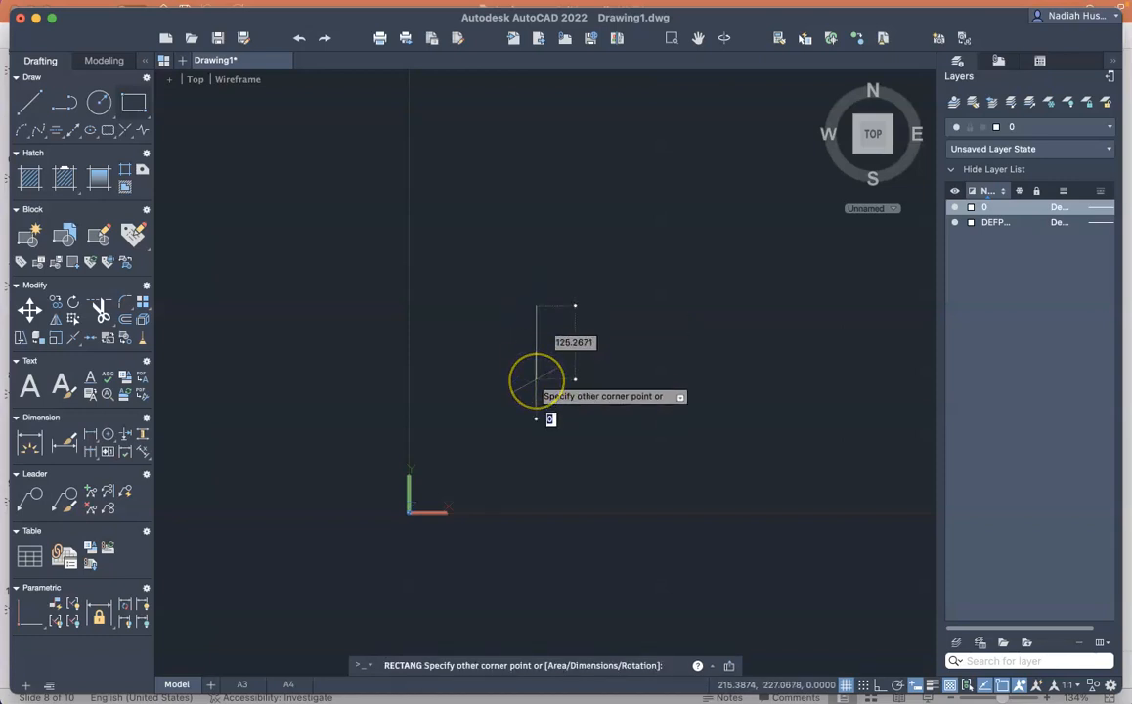
pyautogui.write('60')
pyautogui.press('Return')
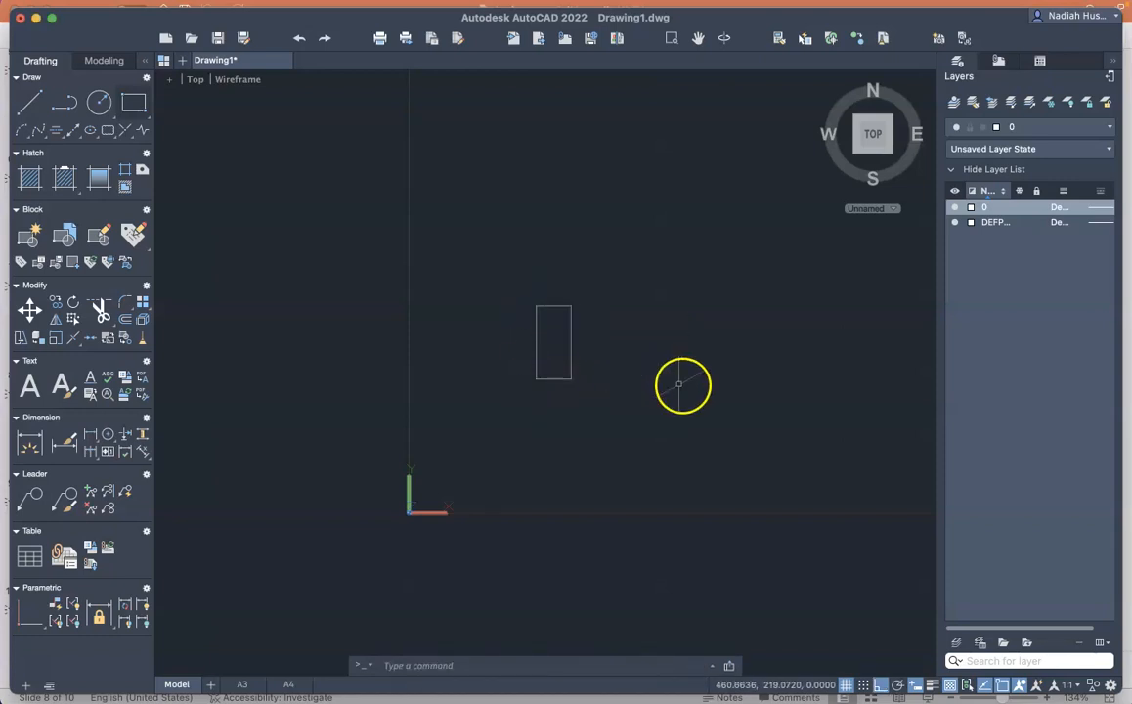
pyautogui.press('super+z')
pyautogui.click(578, 310)
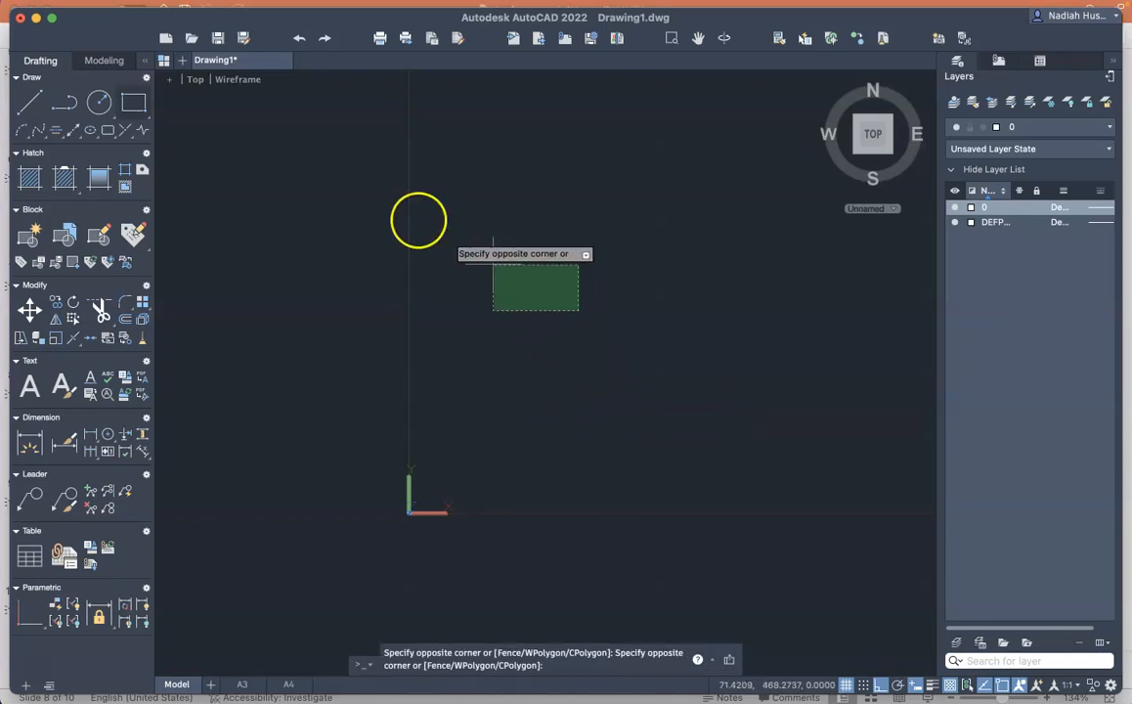
pyautogui.click(264, 214)
# Draw a closed four-line parallelogram on the right isoplane, about 70 units along the 30° axis and 60 units high
pyautogui.click(30, 100)
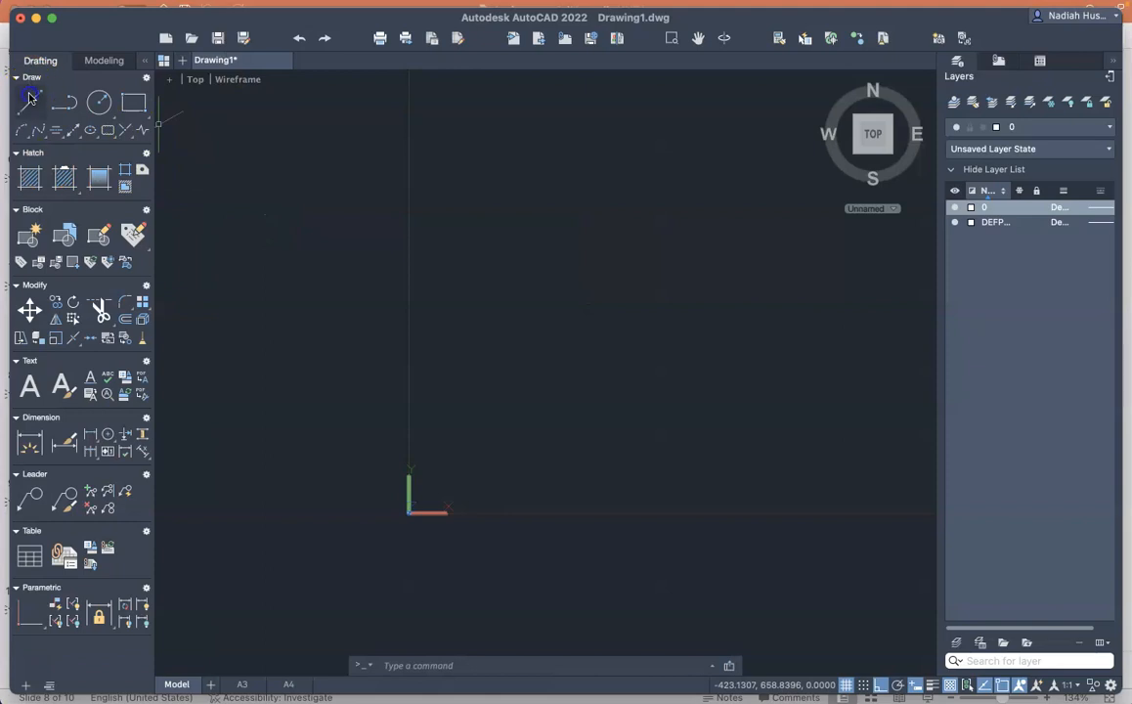
pyautogui.click(544, 339)
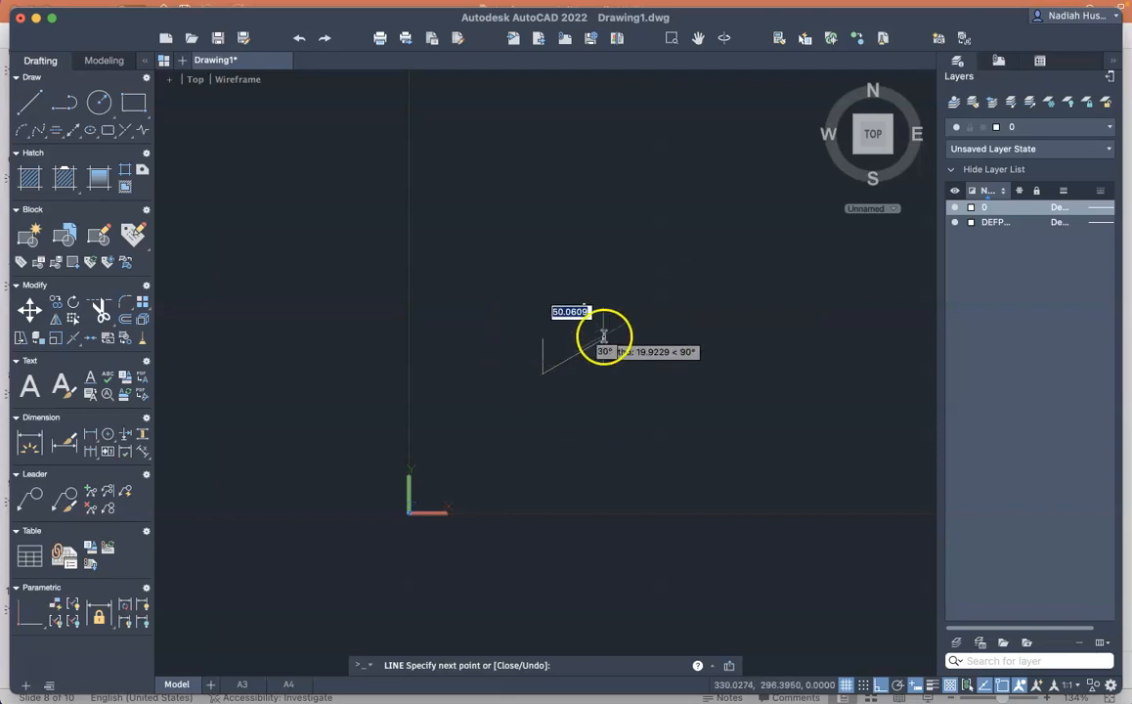
pyautogui.click(571, 339)
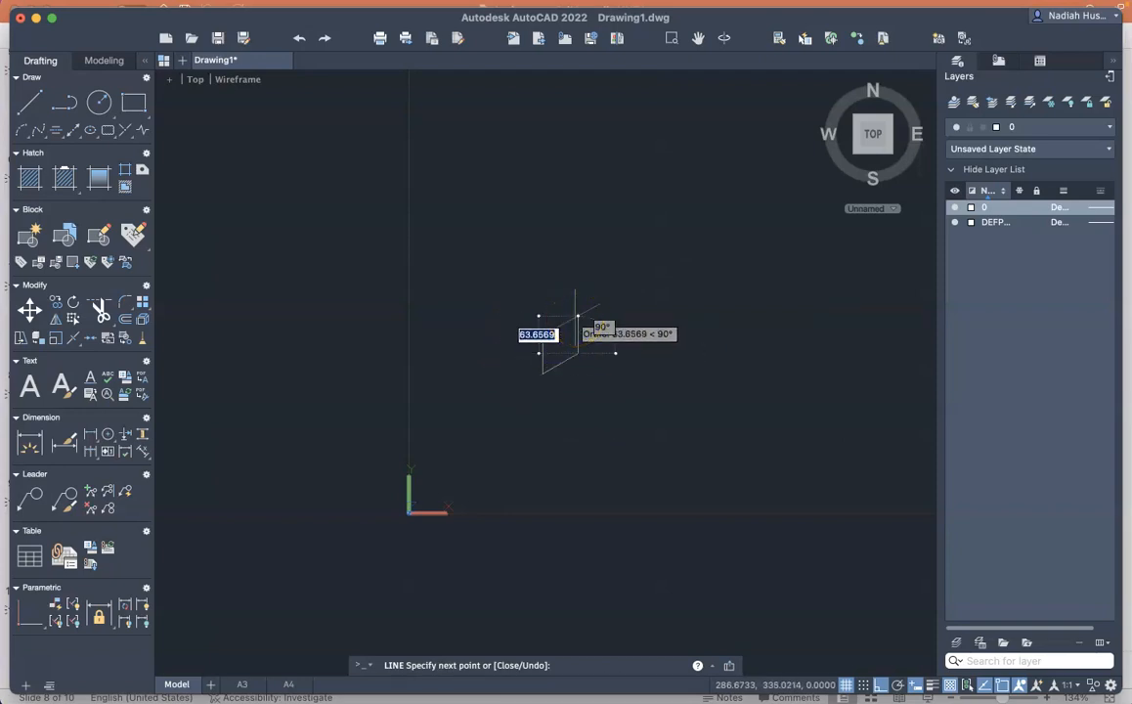
pyautogui.click(578, 318)
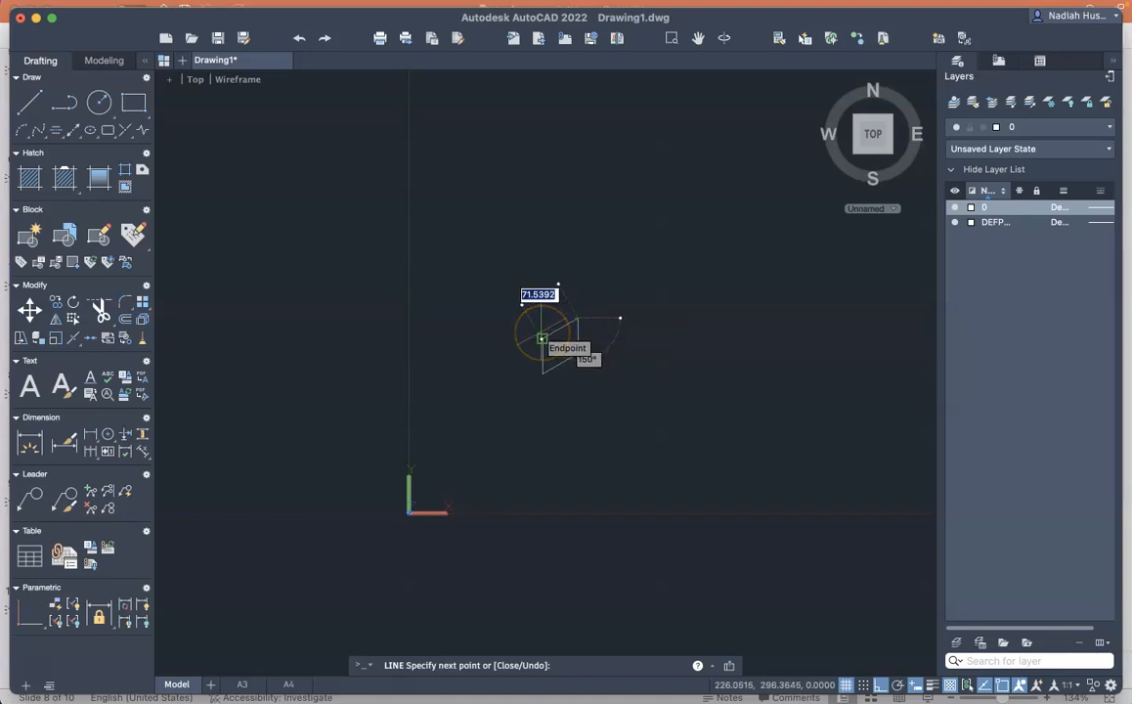
pyautogui.click(543, 338)
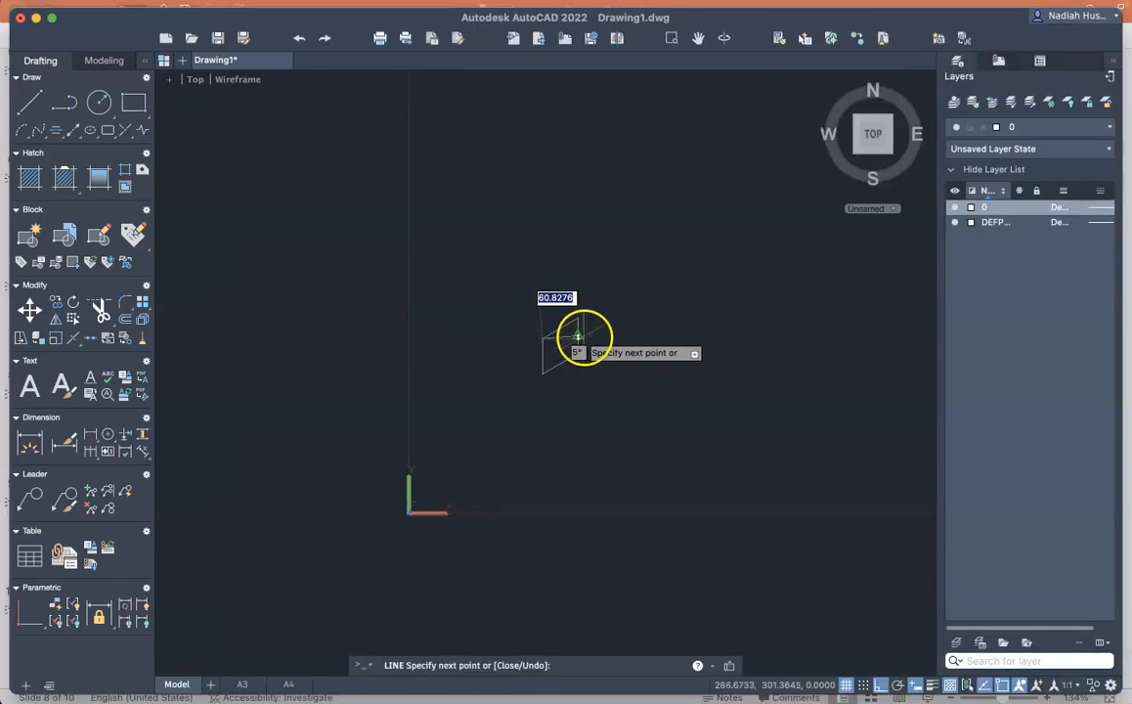
pyautogui.press('Escape')
# Run ISODRAFT again and switch isometric drafting to the left isoplane
pyautogui.scroll(6, 593, 369)
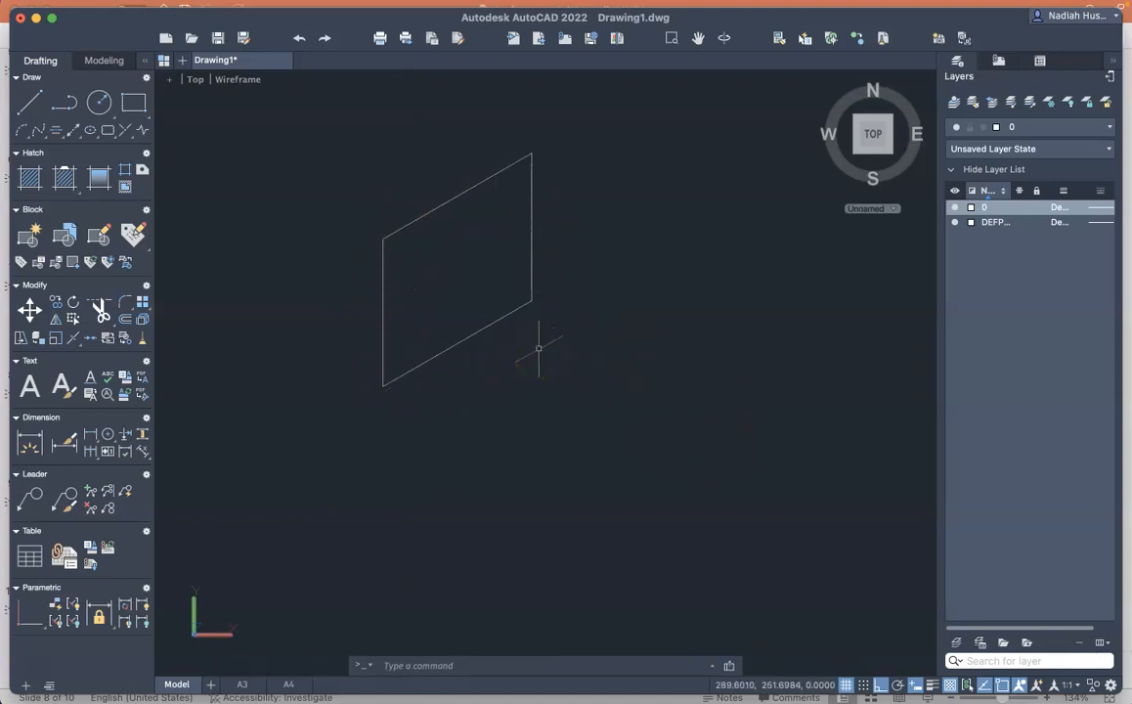
pyautogui.click(606, 369)
pyautogui.write('isodraft')
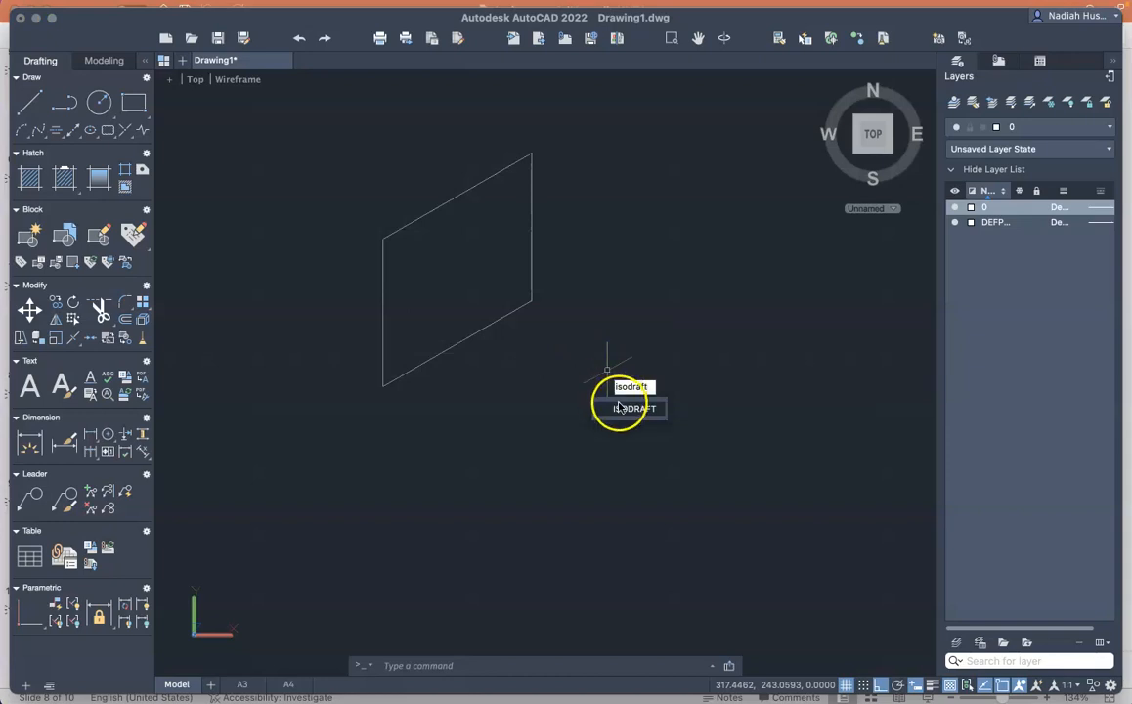
pyautogui.click(620, 406)
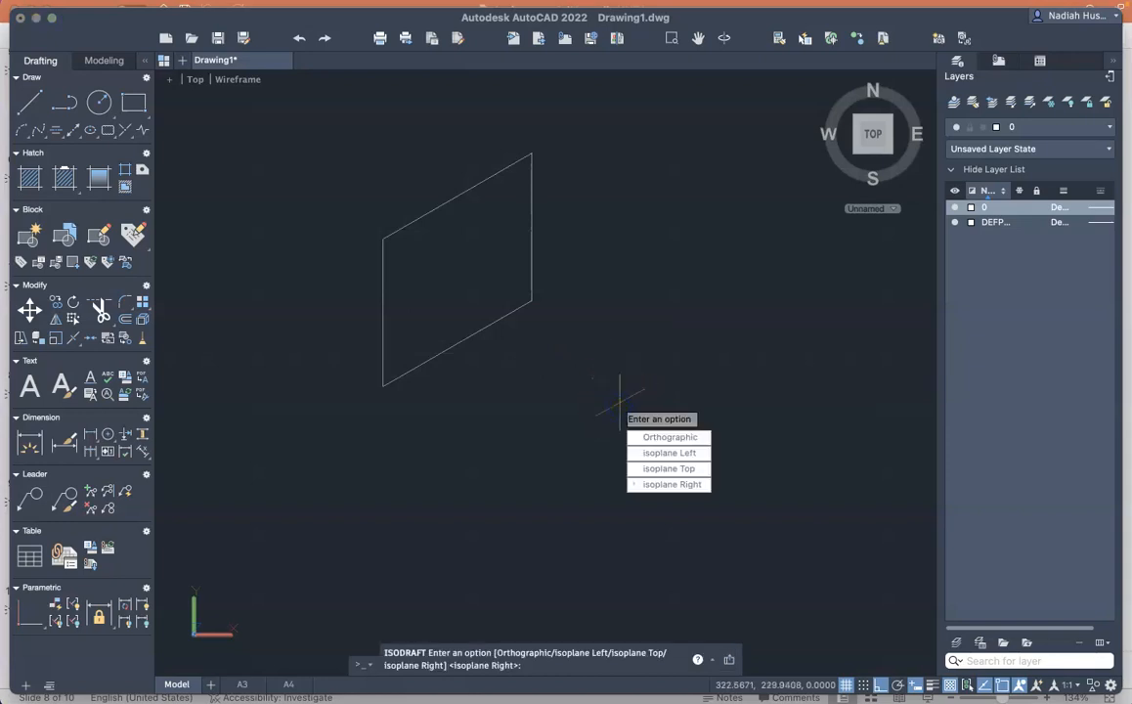
pyautogui.click(656, 453)
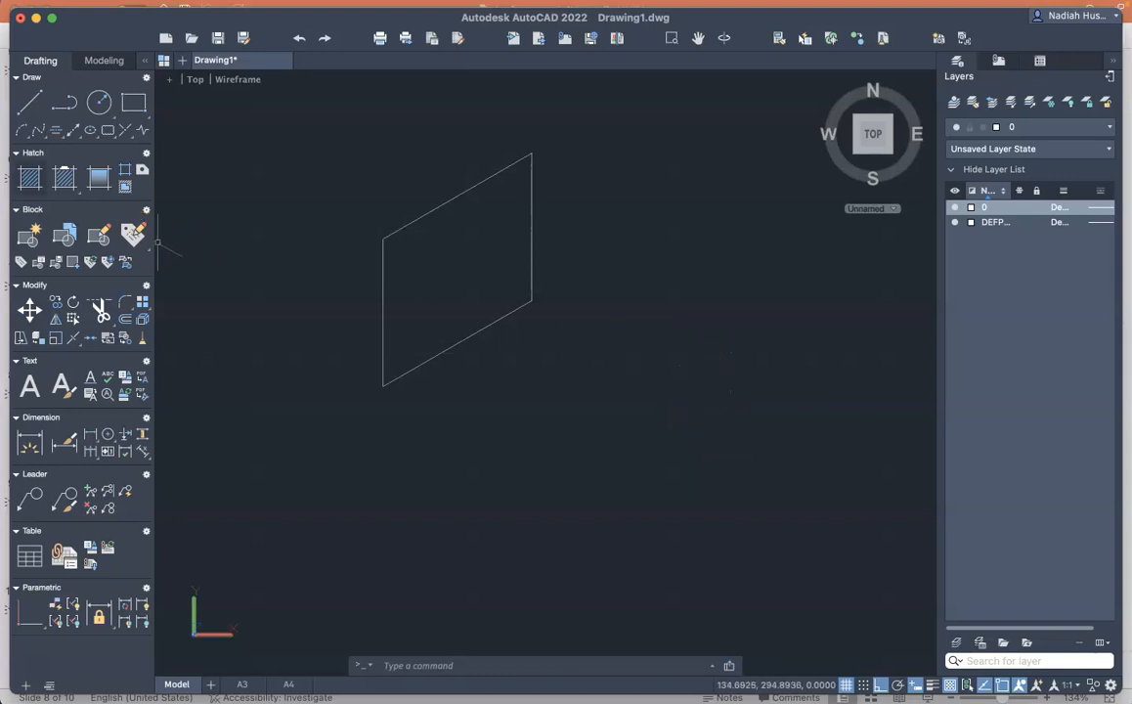
# Switch to the PowerPoint presentation to examine the three block views on the Assignment 3-1 slide, and return to the AutoCAD drawing
pyautogui.click(32, 113)
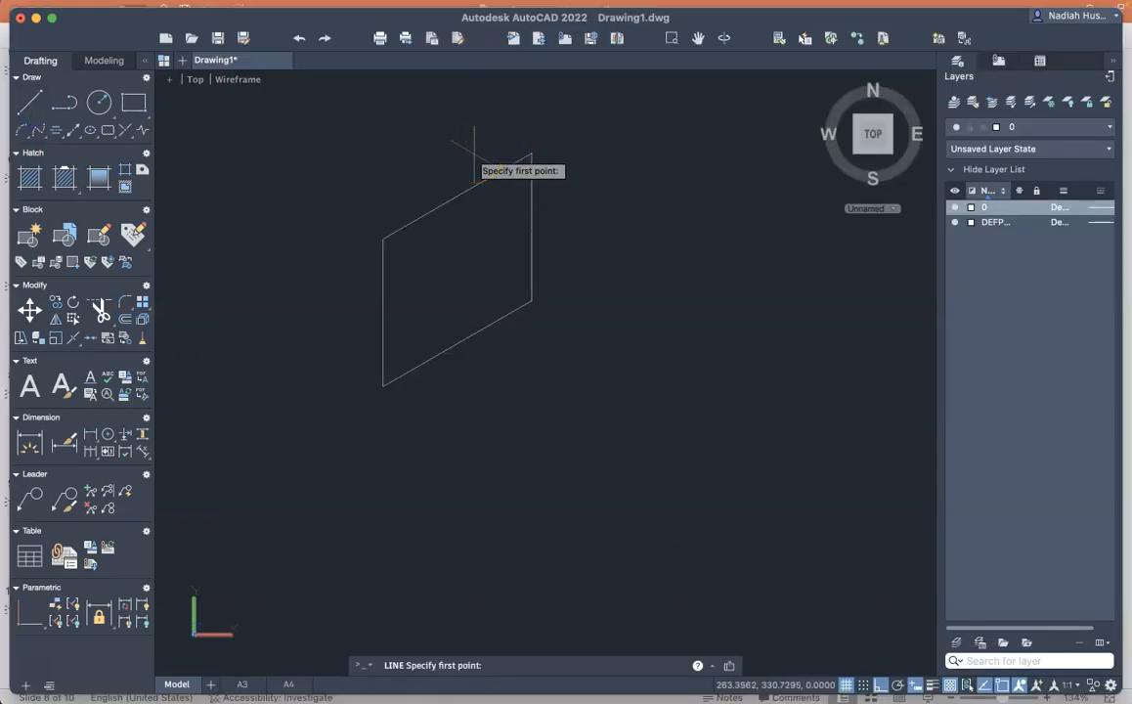
pyautogui.hotkey('ctrl', 'Up')
pyautogui.click(411, 484)
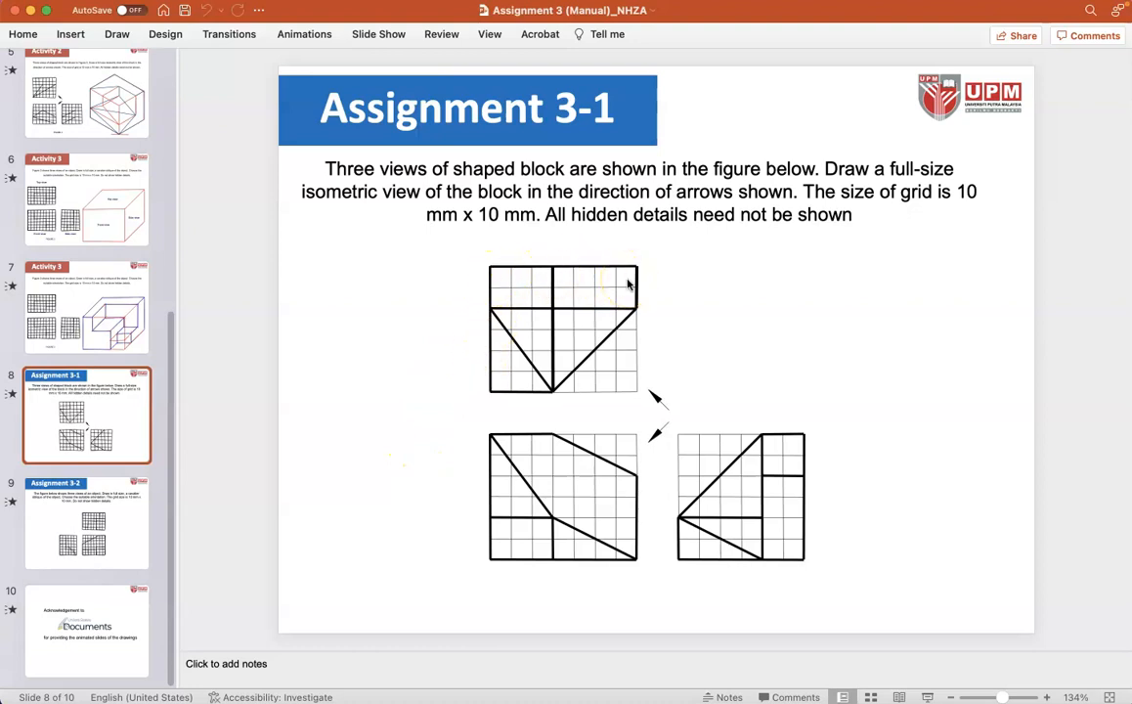
pyautogui.hotkey('ctrl', 'Up')
pyautogui.click(407, 379)
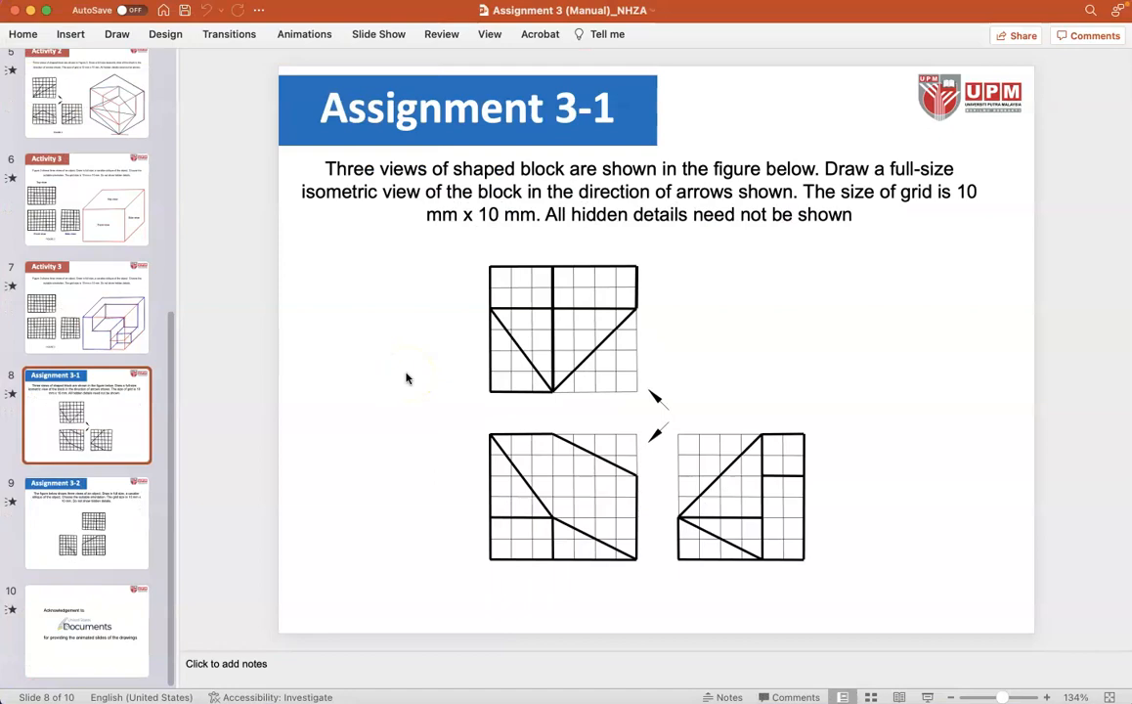
pyautogui.hotkey('ctrl', 'Up')
pyautogui.click(785, 402)
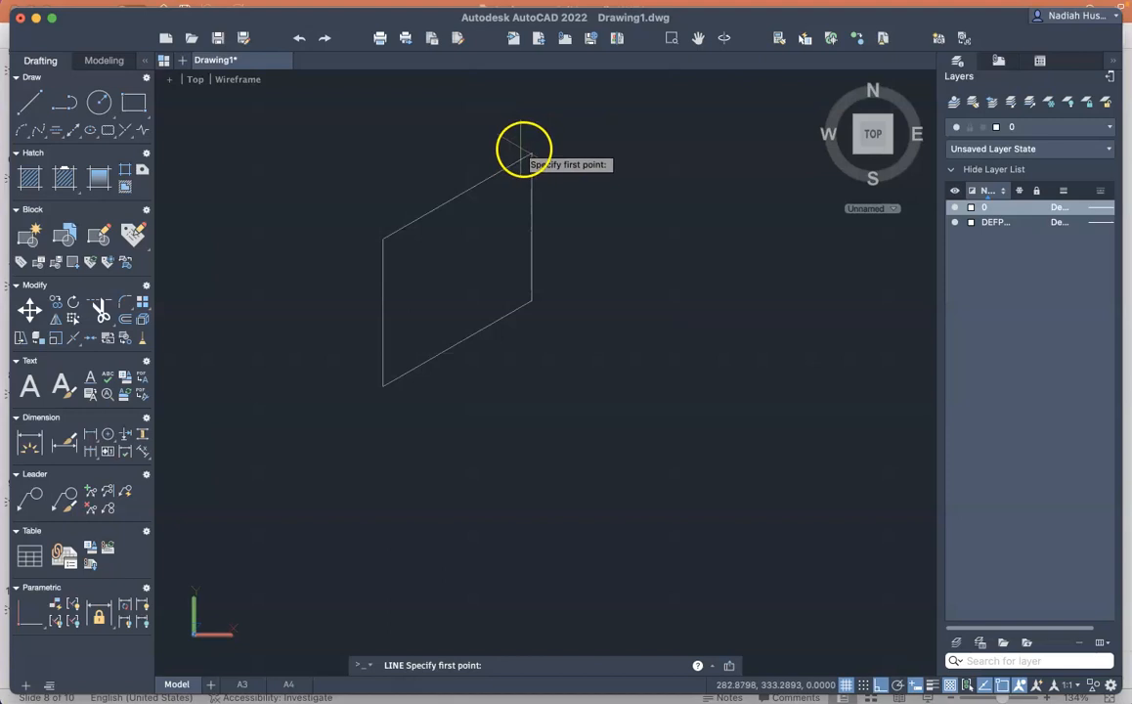
# Draw a 70-unit line at 150° from the upper end of the parallelogram's vertical edge nearest the east side
pyautogui.click(44, 95)
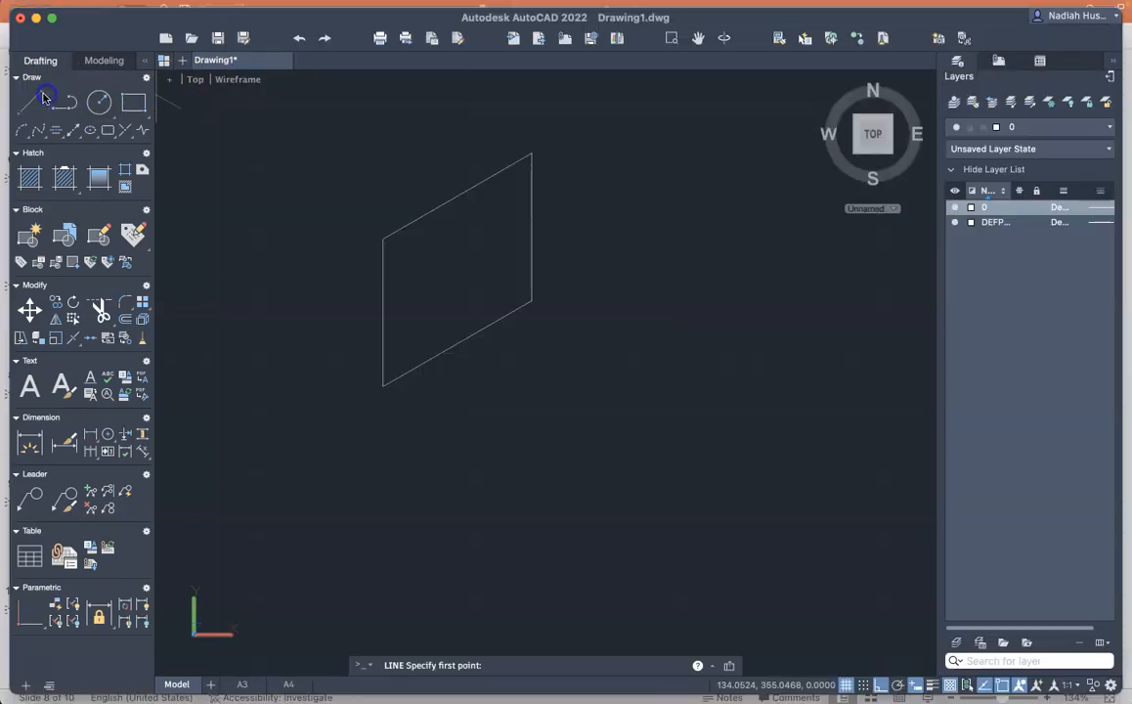
pyautogui.click(31, 98)
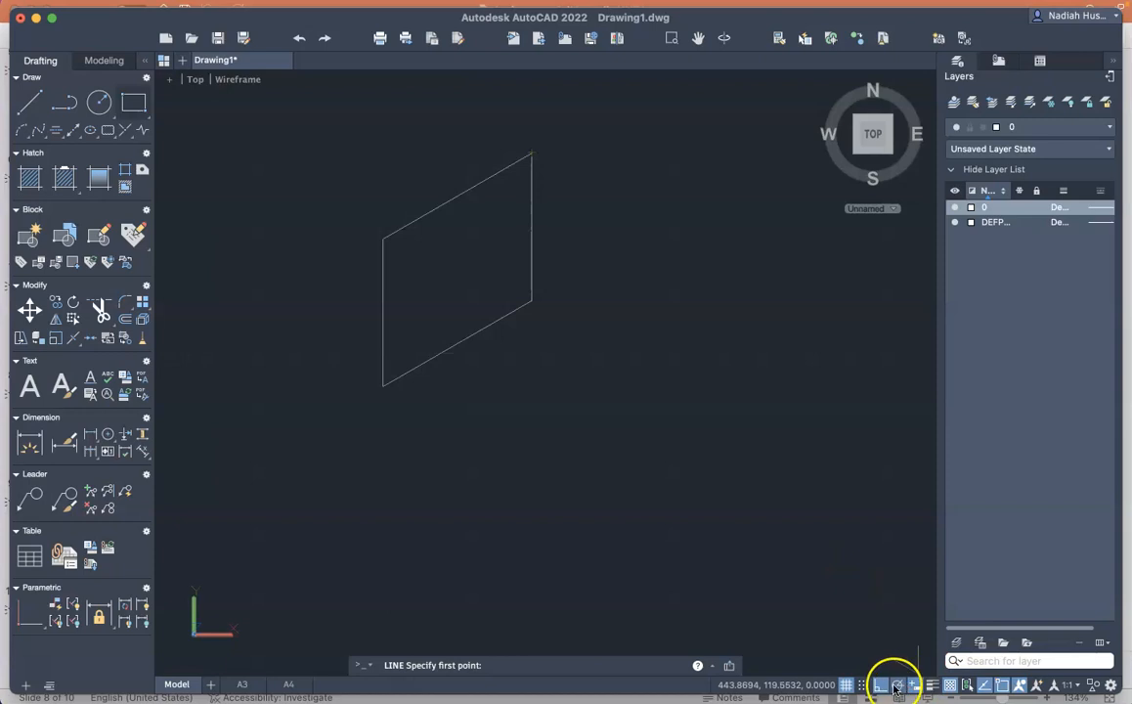
pyautogui.click(880, 684)
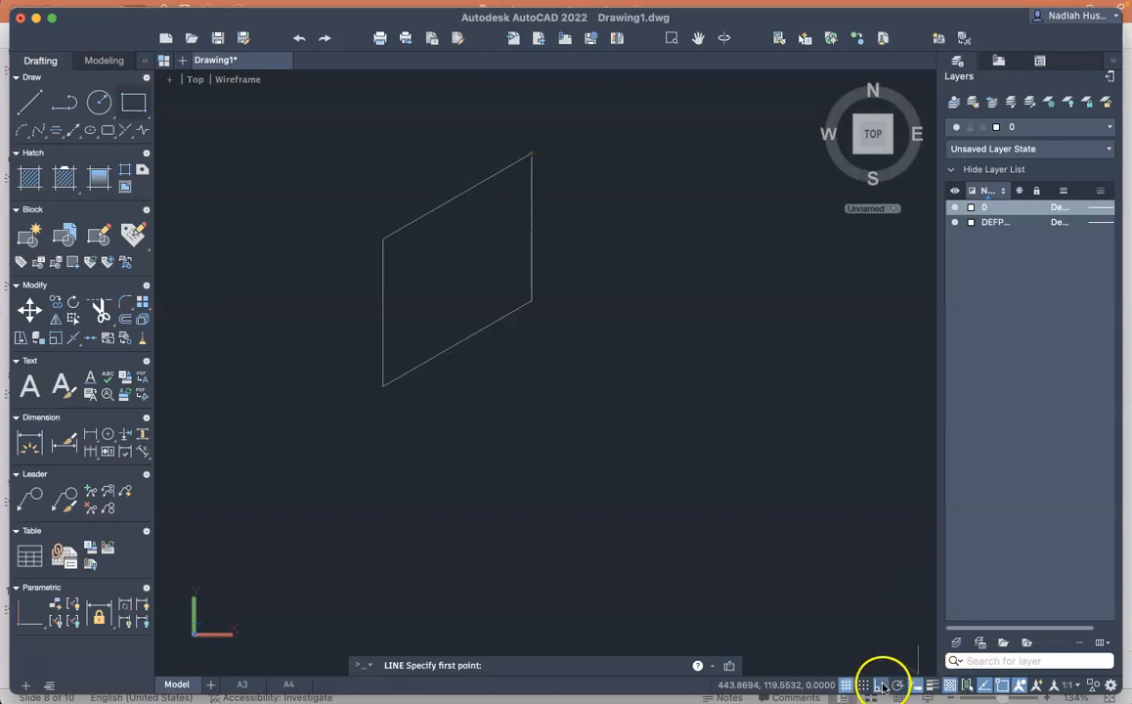
pyautogui.click(985, 685)
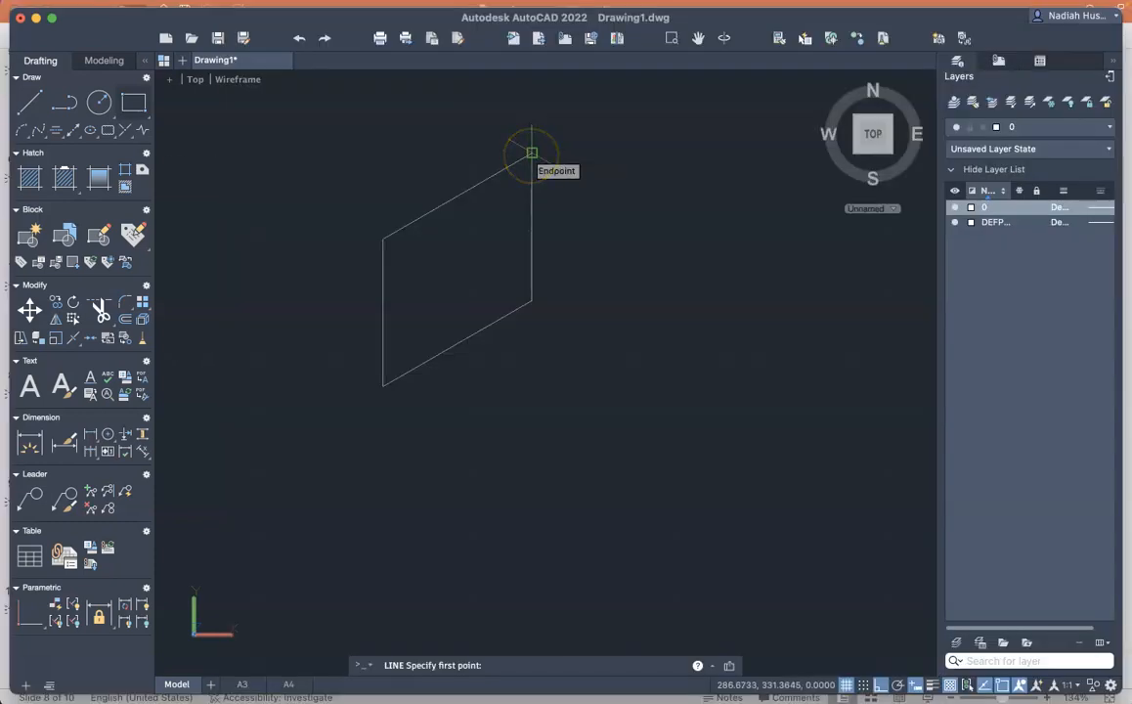
pyautogui.click(531, 152)
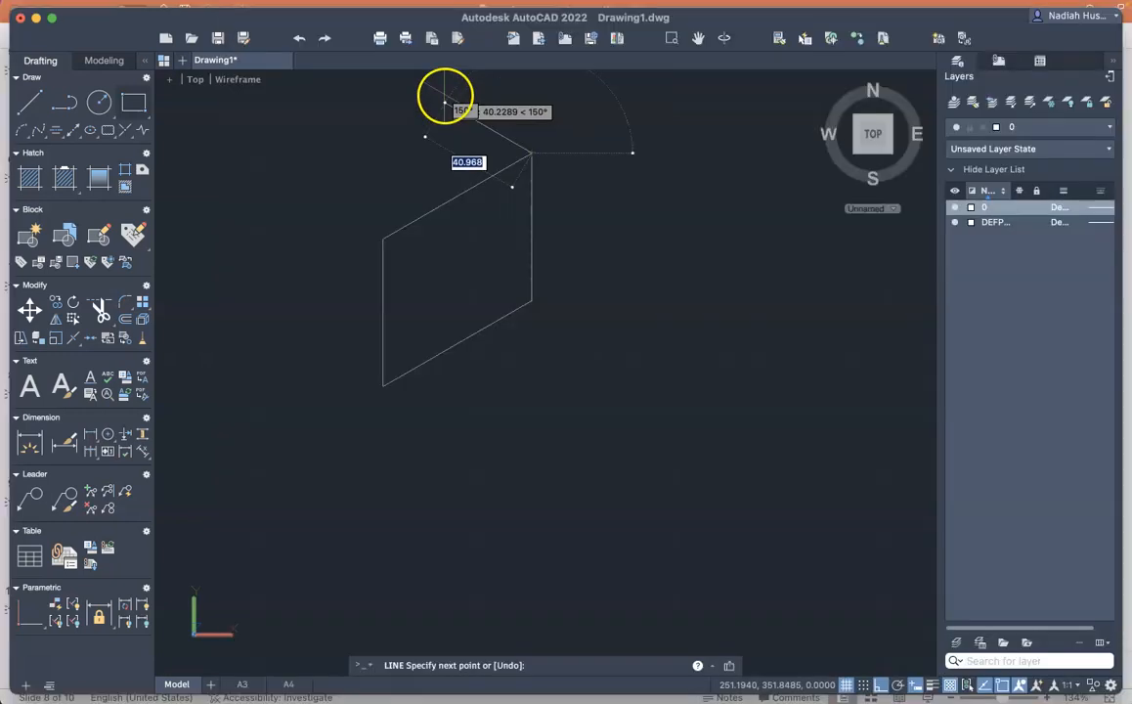
pyautogui.click(531, 153)
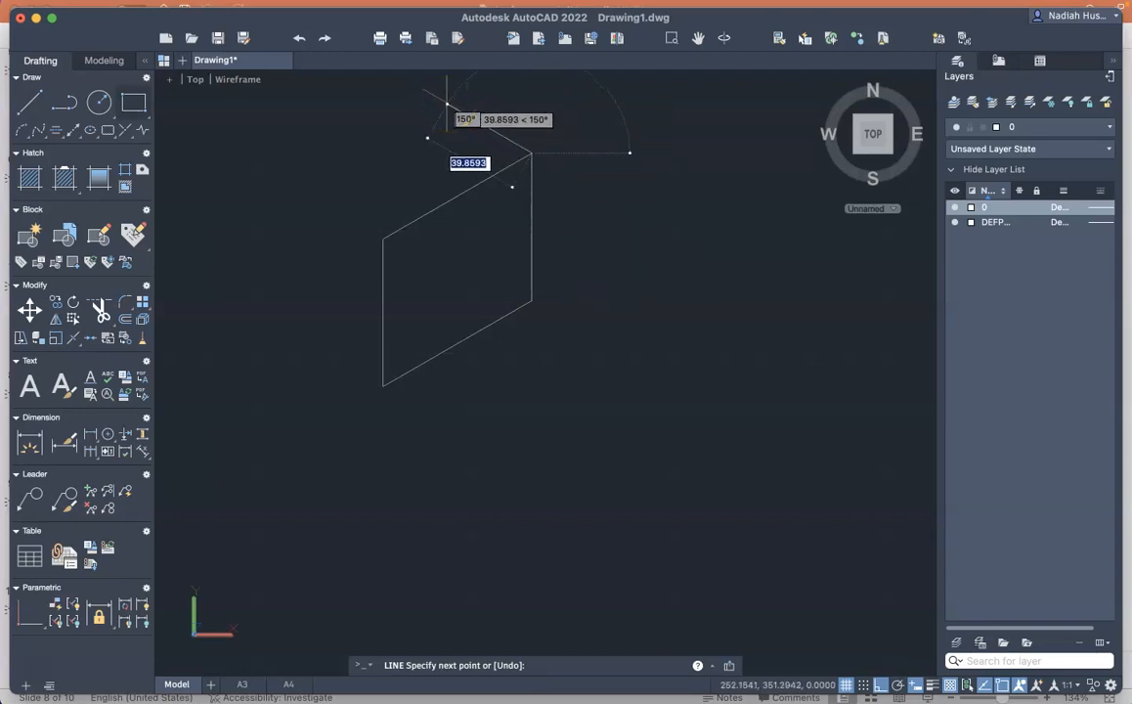
pyautogui.write('70')
pyautogui.press('Return')
# Complete the left-isoplane face with a vertical line 60 units down and a line back to the lower end of the shared edge
pyautogui.scroll(-2, 372, 154)
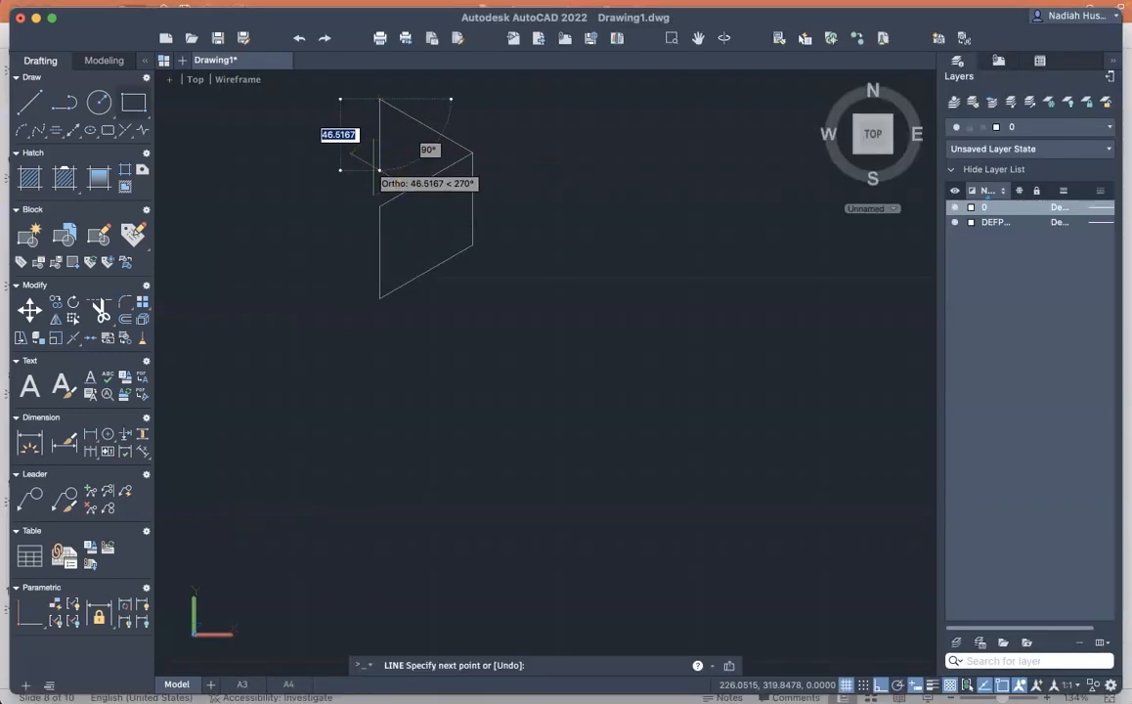
pyautogui.click(379, 168)
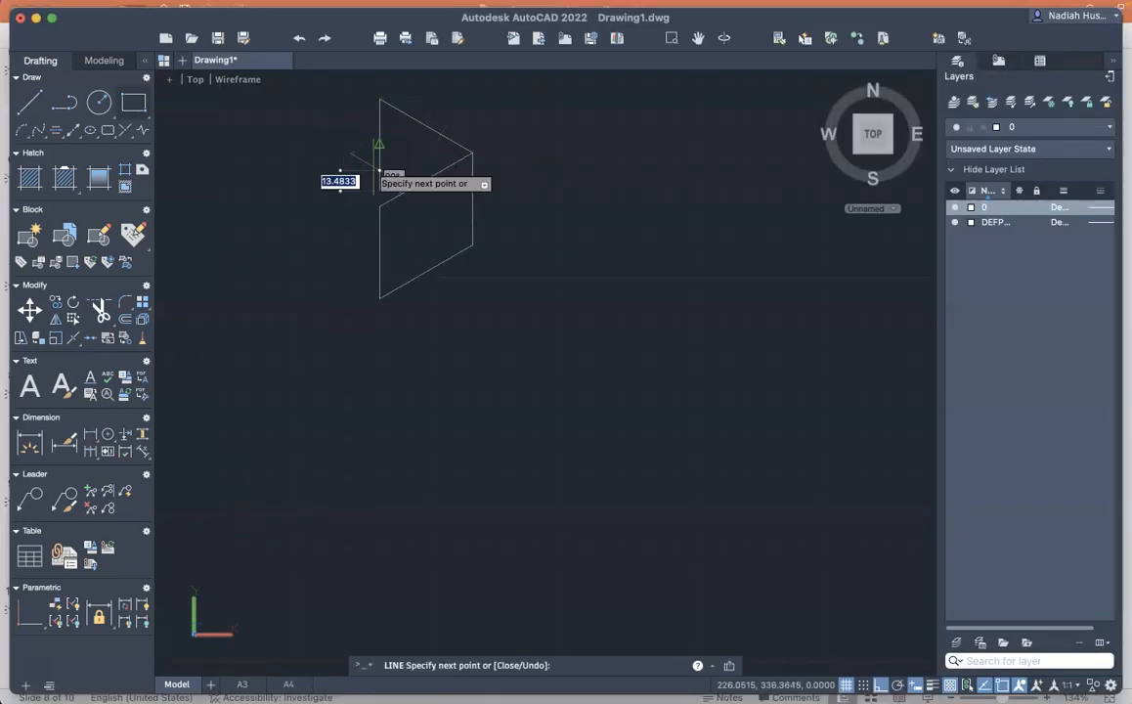
pyautogui.click(472, 244)
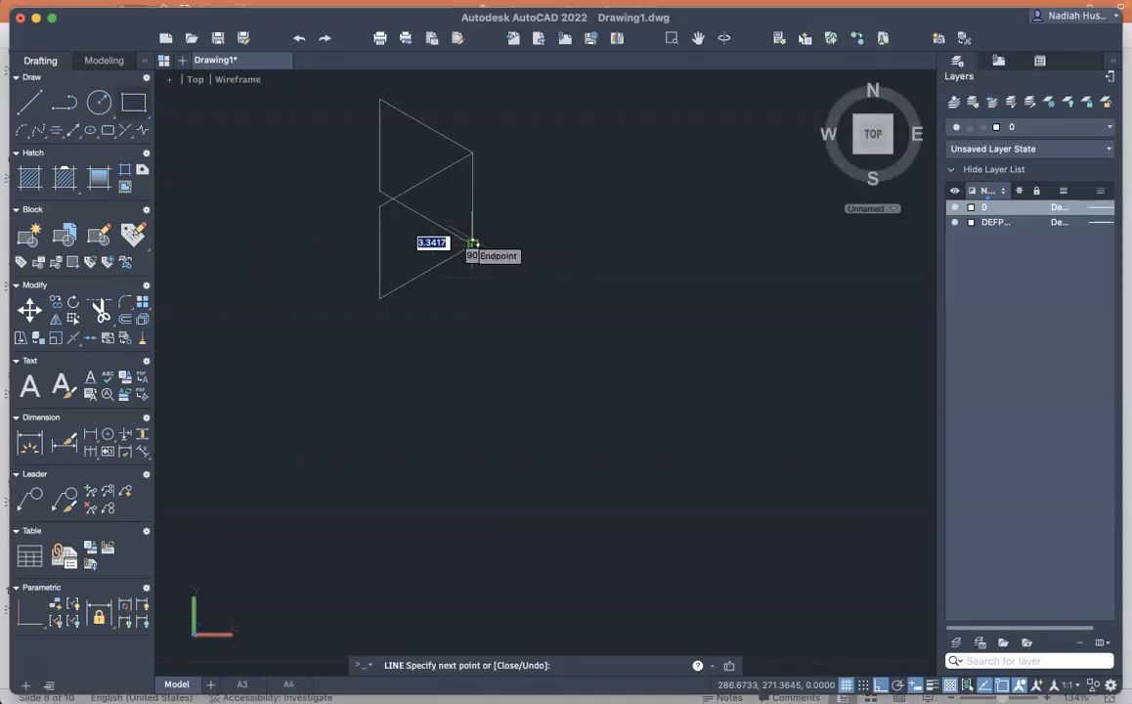
pyautogui.press('Escape')
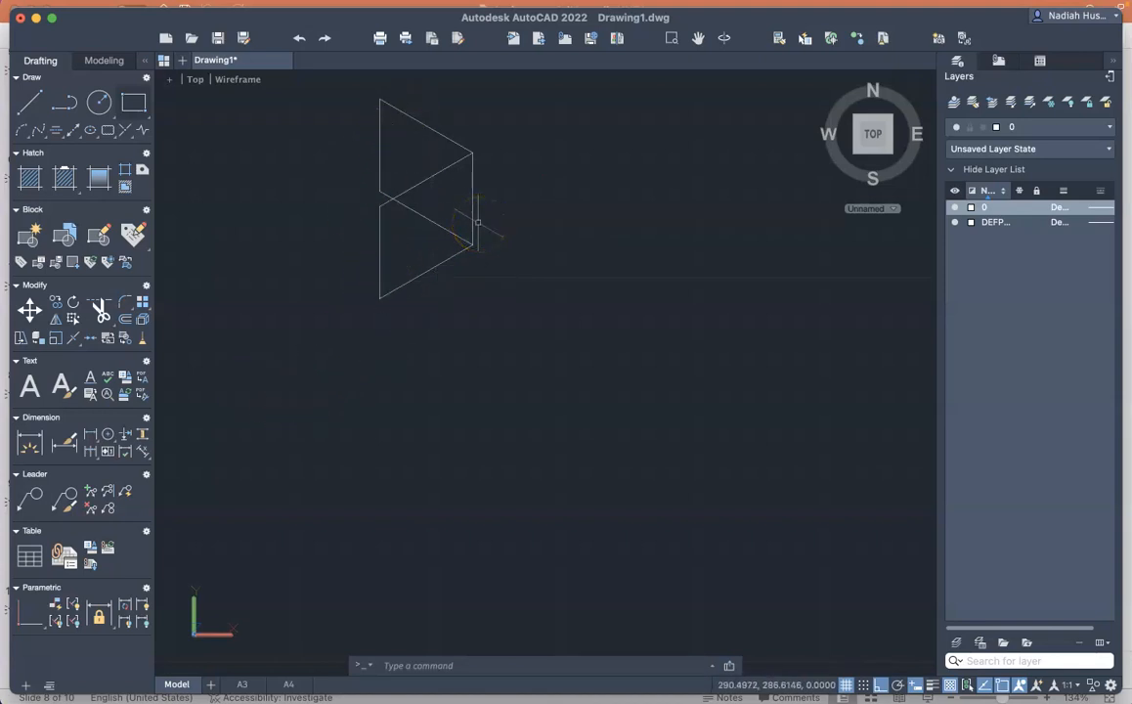
# Run ISODRAFT and switch isometric drafting to the top isoplane
pyautogui.write('iso')
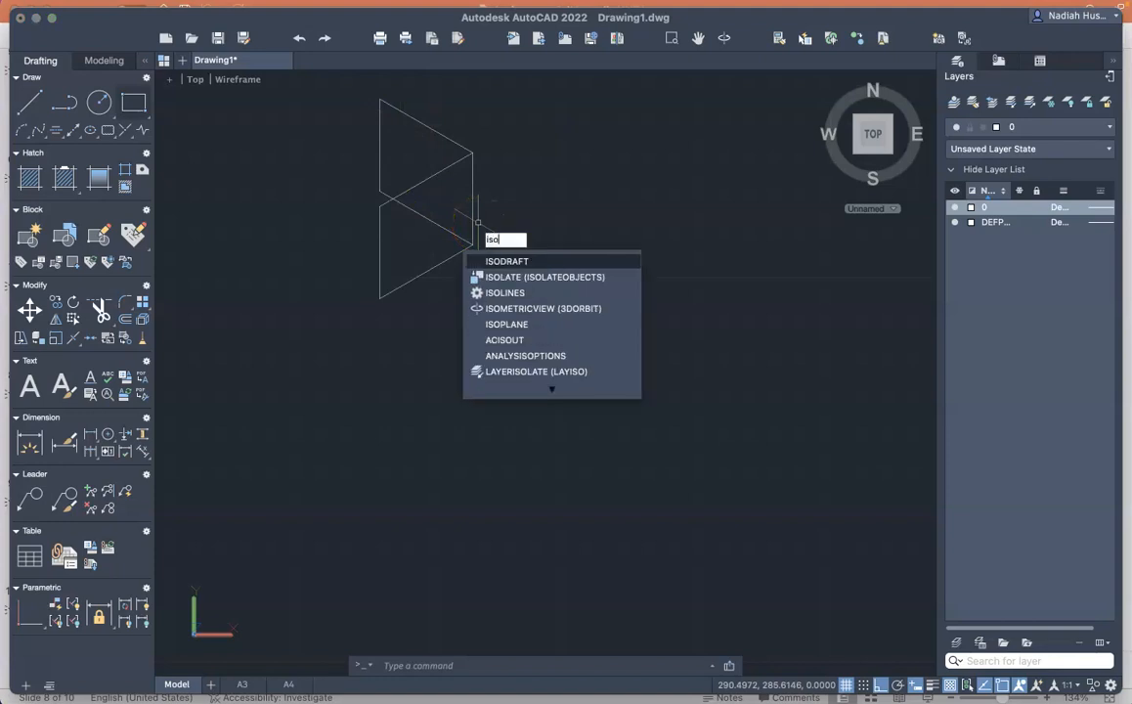
pyautogui.write('dra')
pyautogui.press('Return')
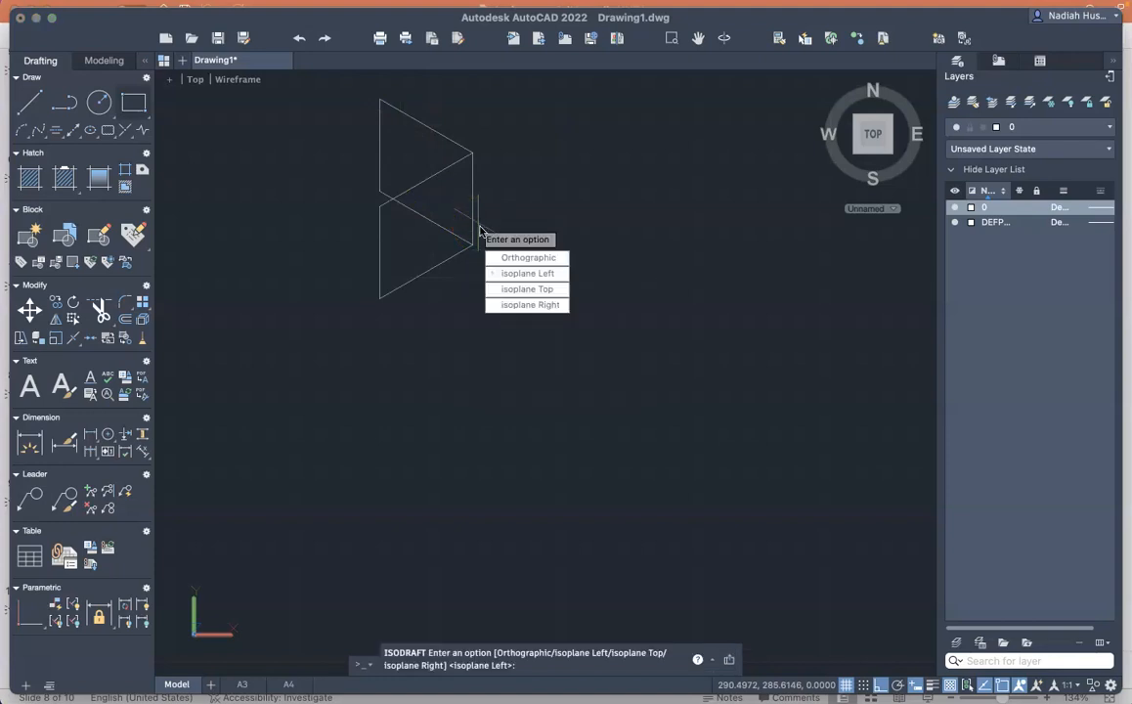
pyautogui.click(519, 290)
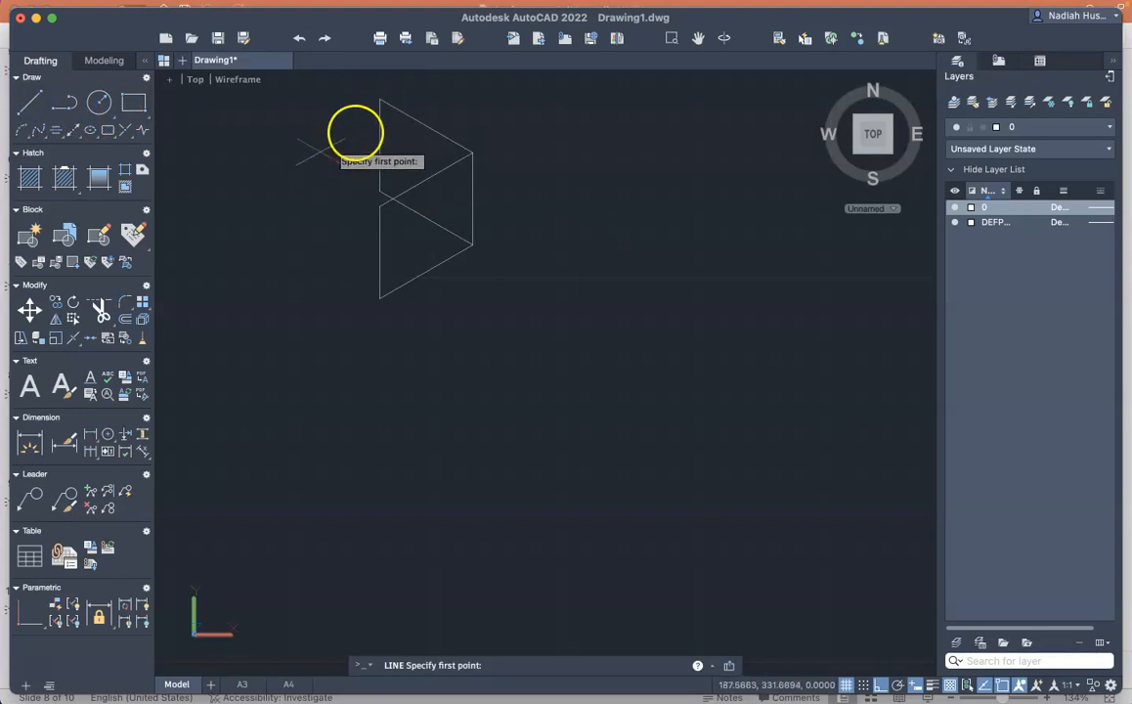
# Draw the top-isoplane face with a line at 210° from the left-isoplane face's uppermost corner and a line at 330° to the right-isoplane face's upper west corner
pyautogui.click(380, 98)
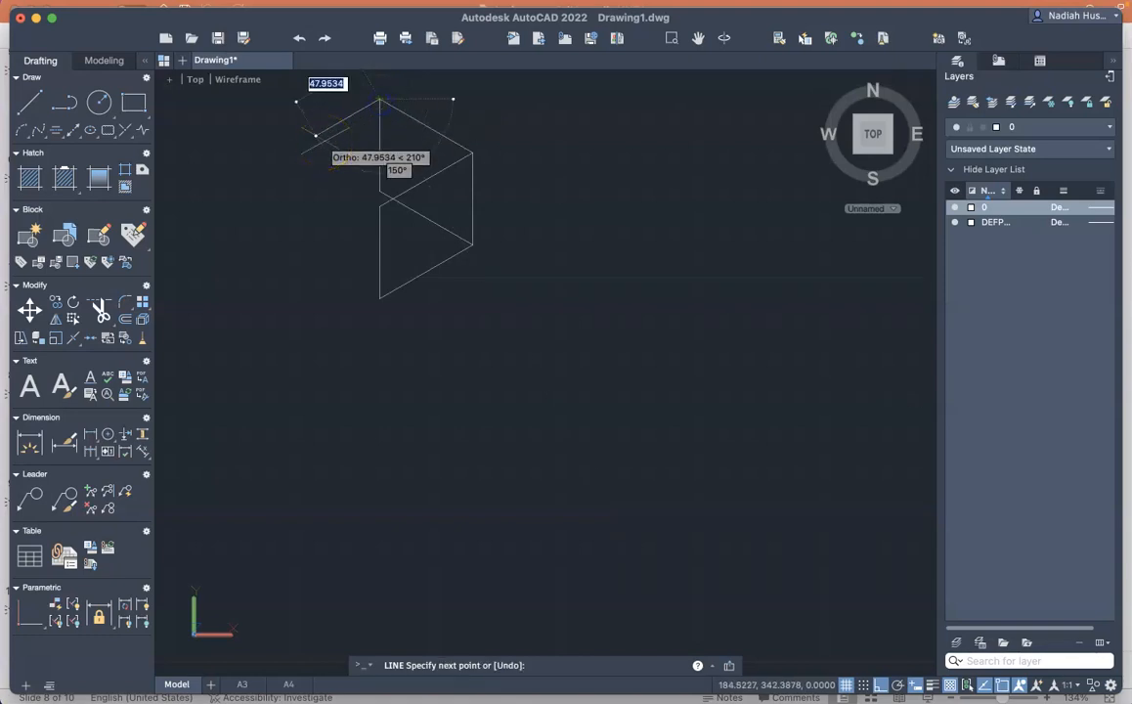
pyautogui.click(288, 152)
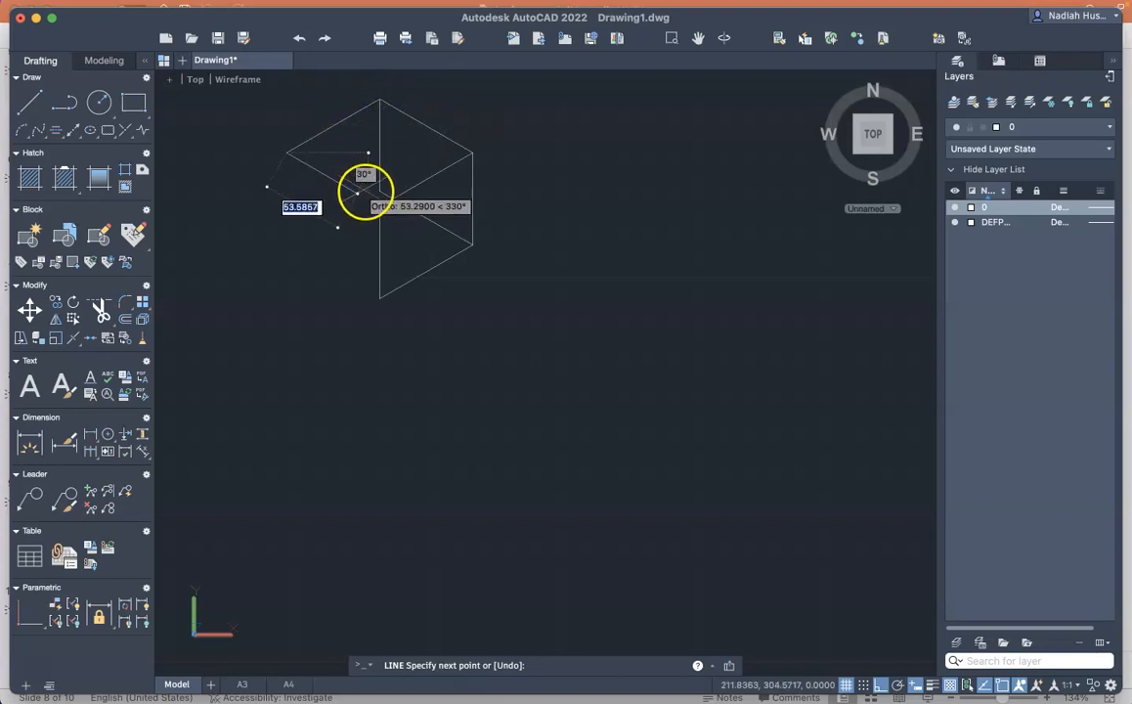
pyautogui.click(379, 206)
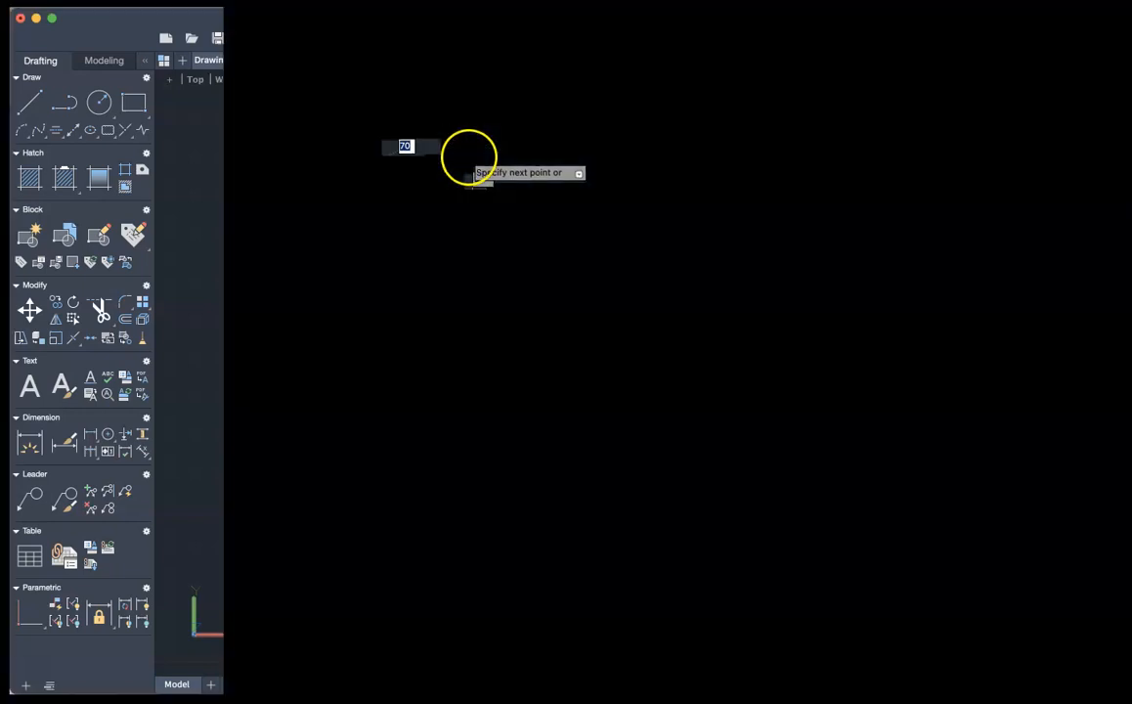
pyautogui.write('35')
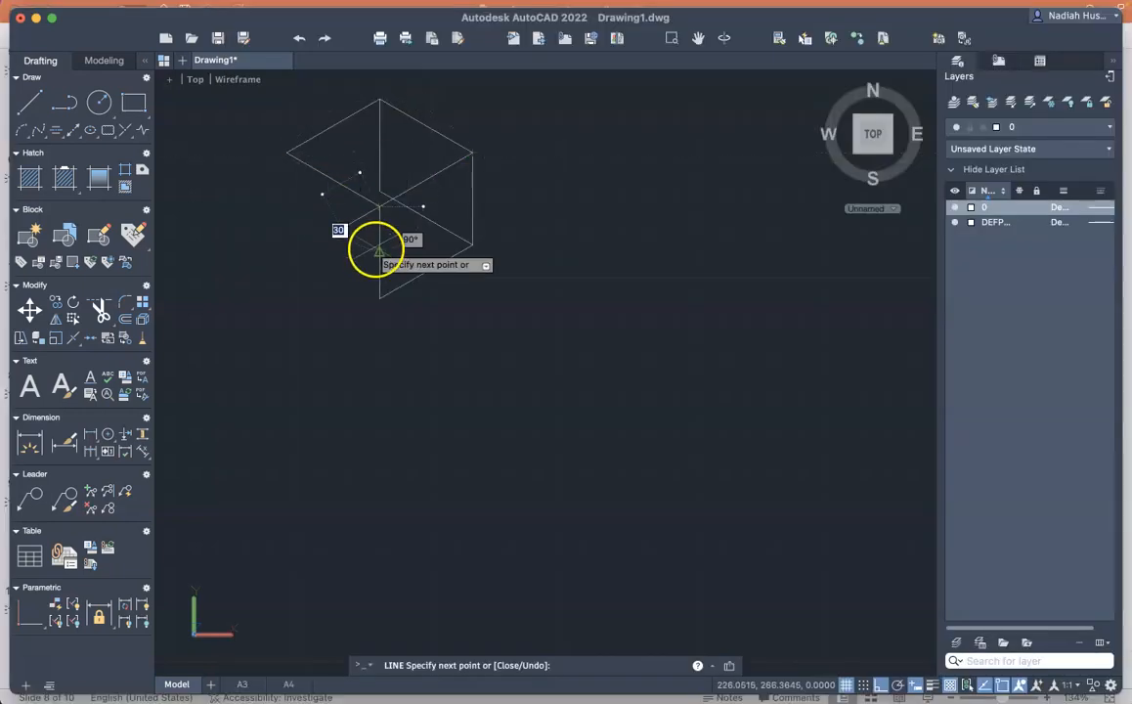
pyautogui.press('Return')
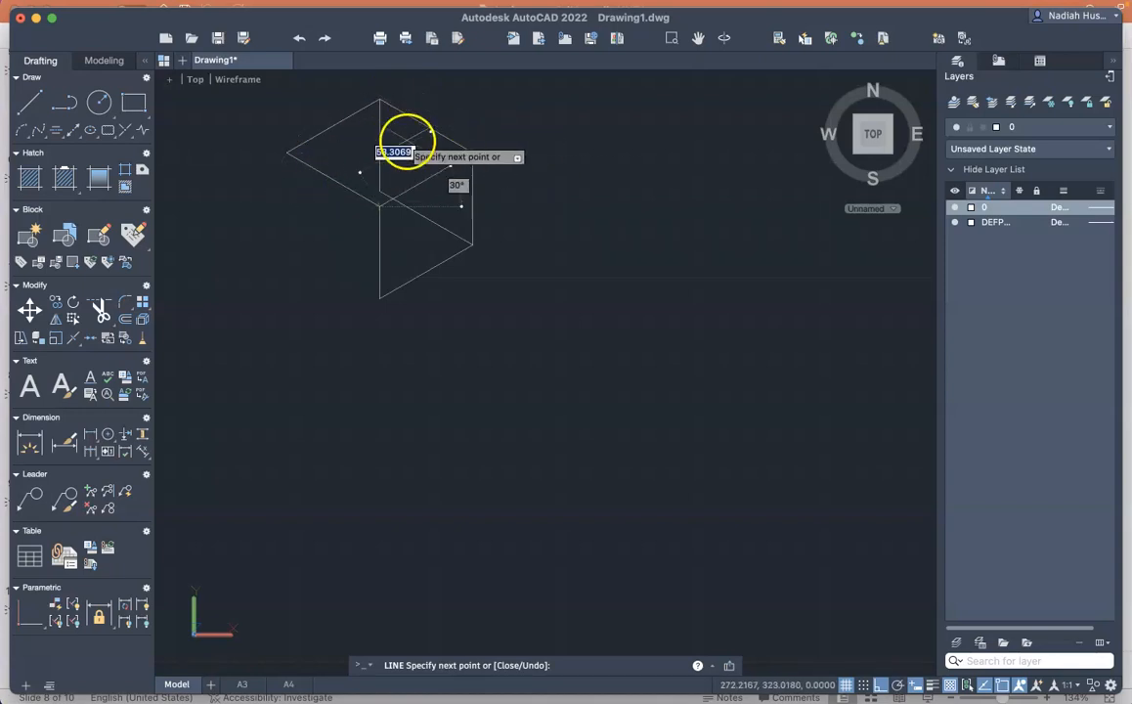
pyautogui.press('Escape')
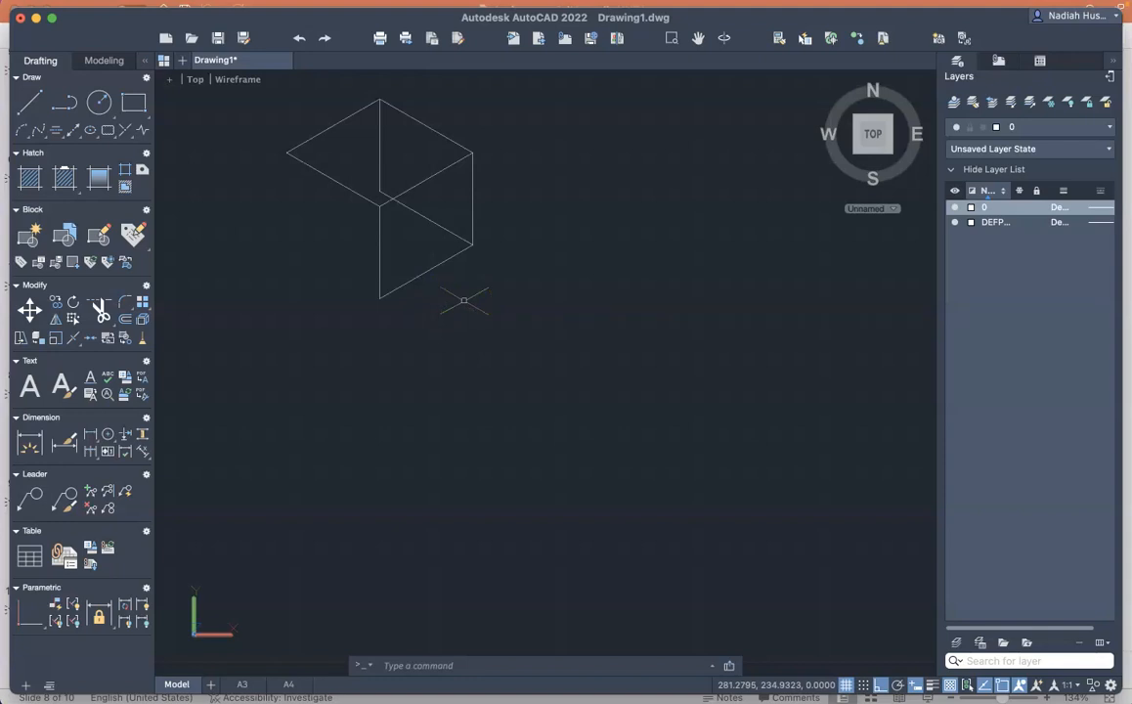
# Run ISODRAFT again and switch isometric drafting back to Orthographic
pyautogui.write('iso')
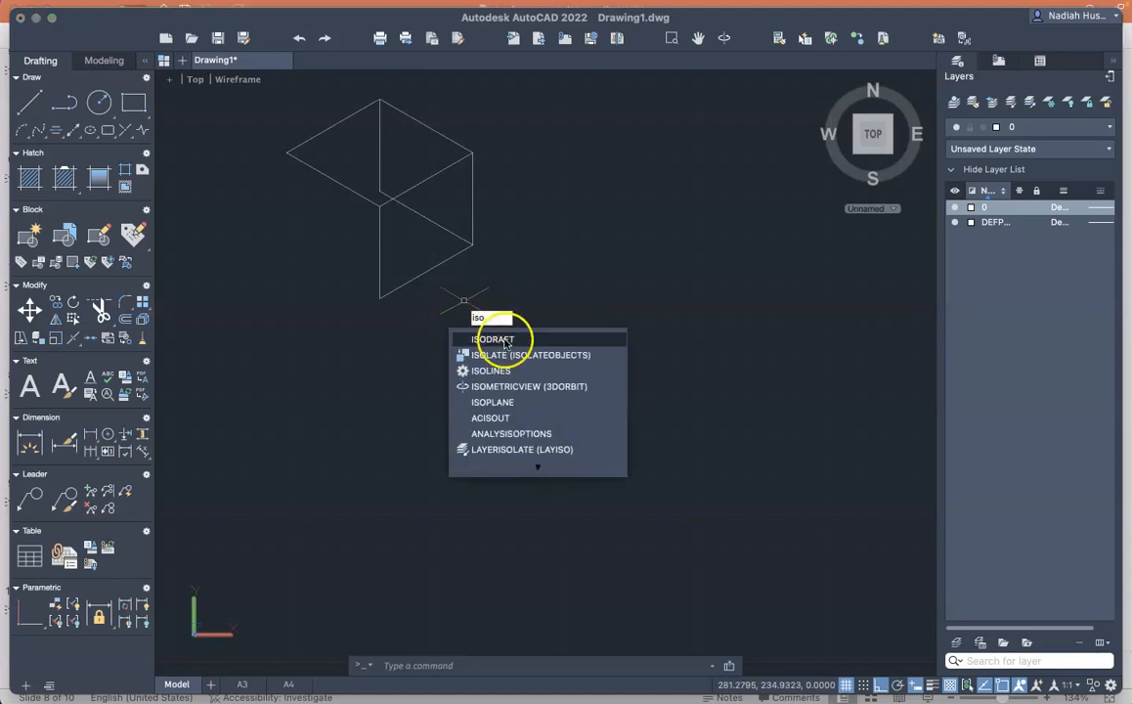
pyautogui.click(503, 339)
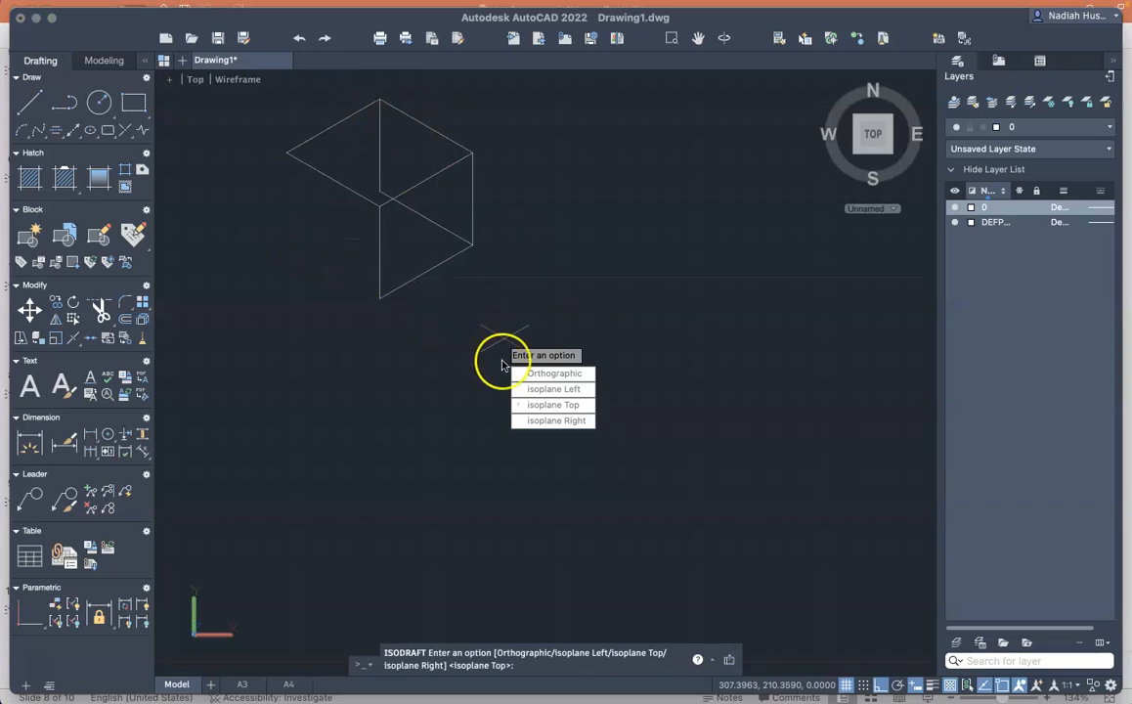
pyautogui.click(539, 374)
pyautogui.click(547, 339)
pyautogui.click(650, 342)
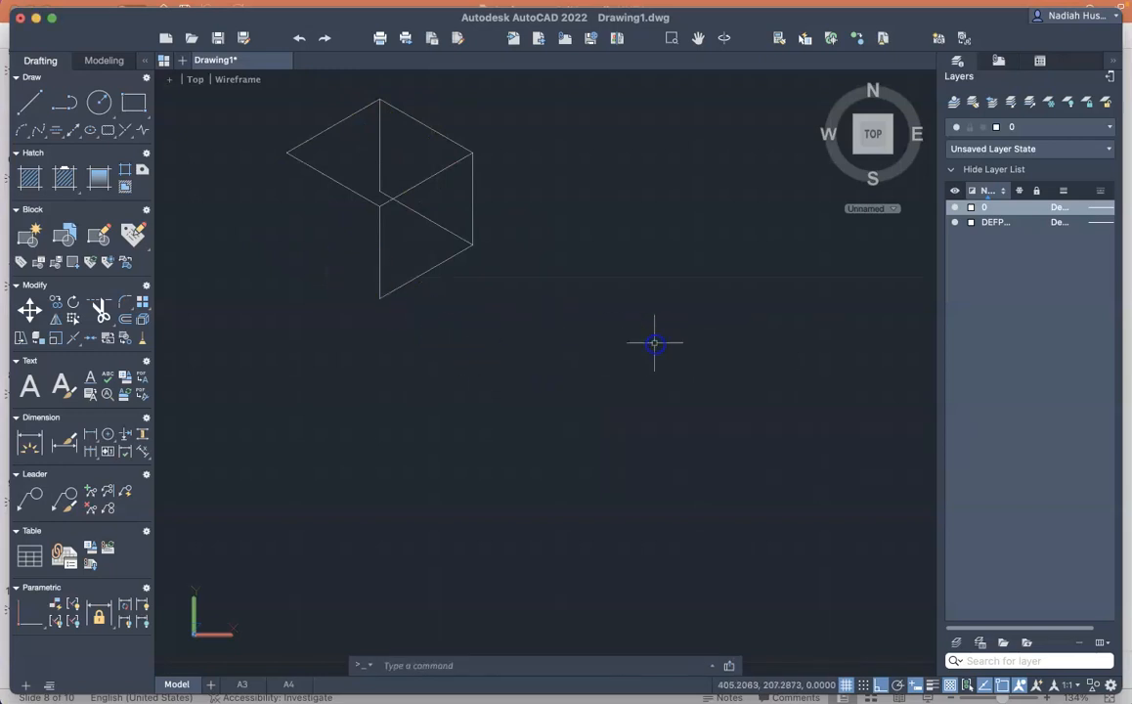
# Try horizontal and vertical orthographic line segments in the empty area southeast of the isometric box, and discard them
pyautogui.click(651, 421)
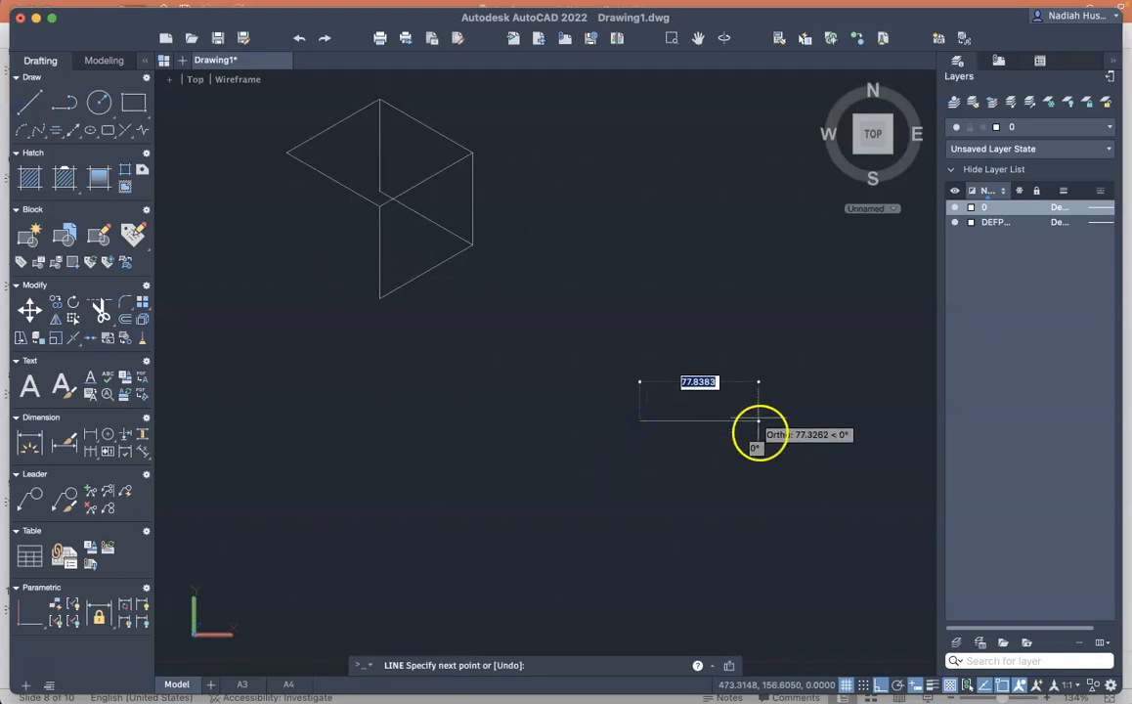
pyautogui.click(759, 475)
pyautogui.click(650, 521)
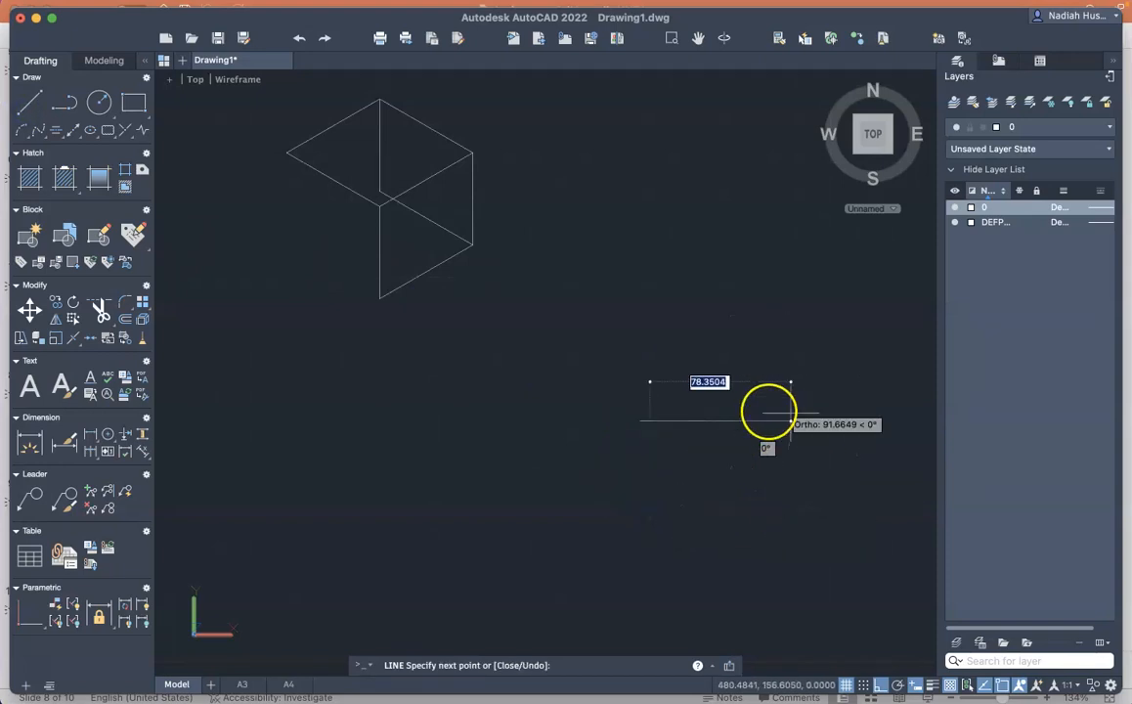
pyautogui.click(761, 422)
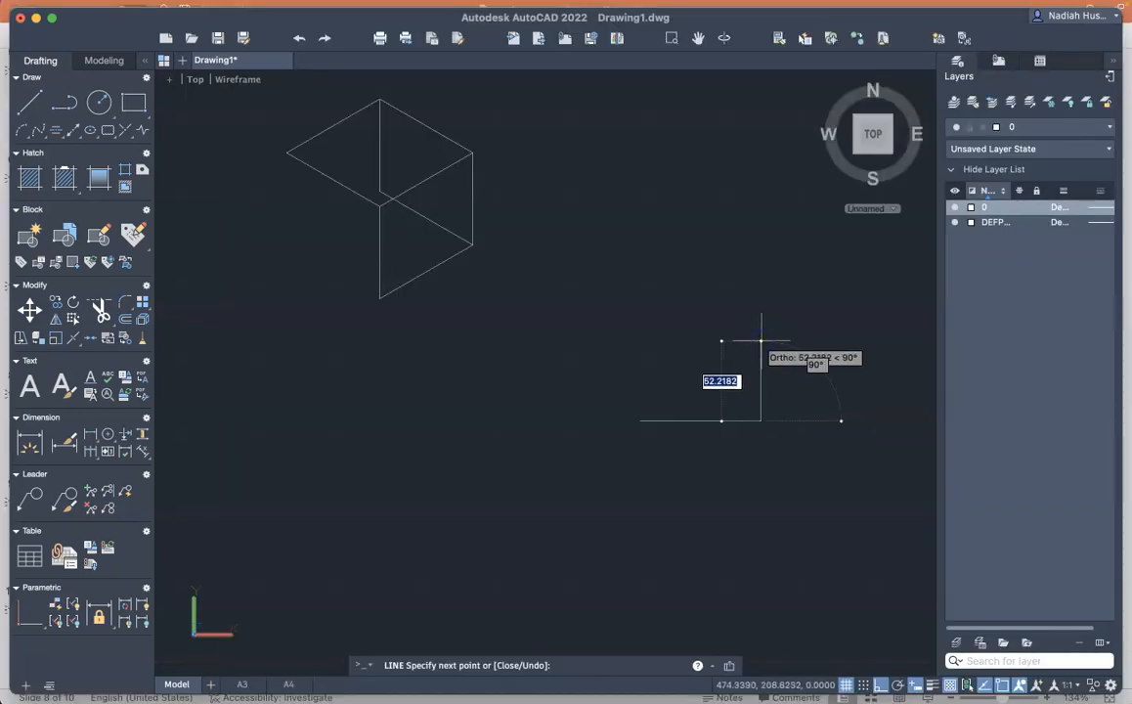
pyautogui.click(675, 341)
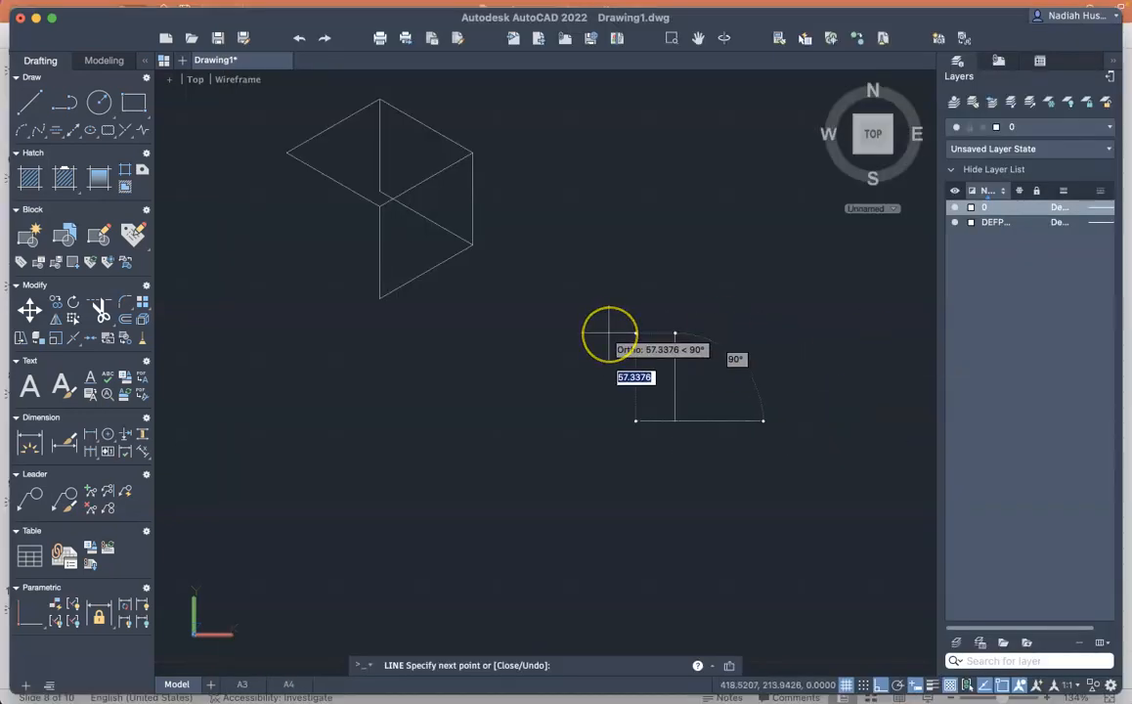
pyautogui.rightClick(609, 333)
pyautogui.click(556, 346)
pyautogui.click(764, 481)
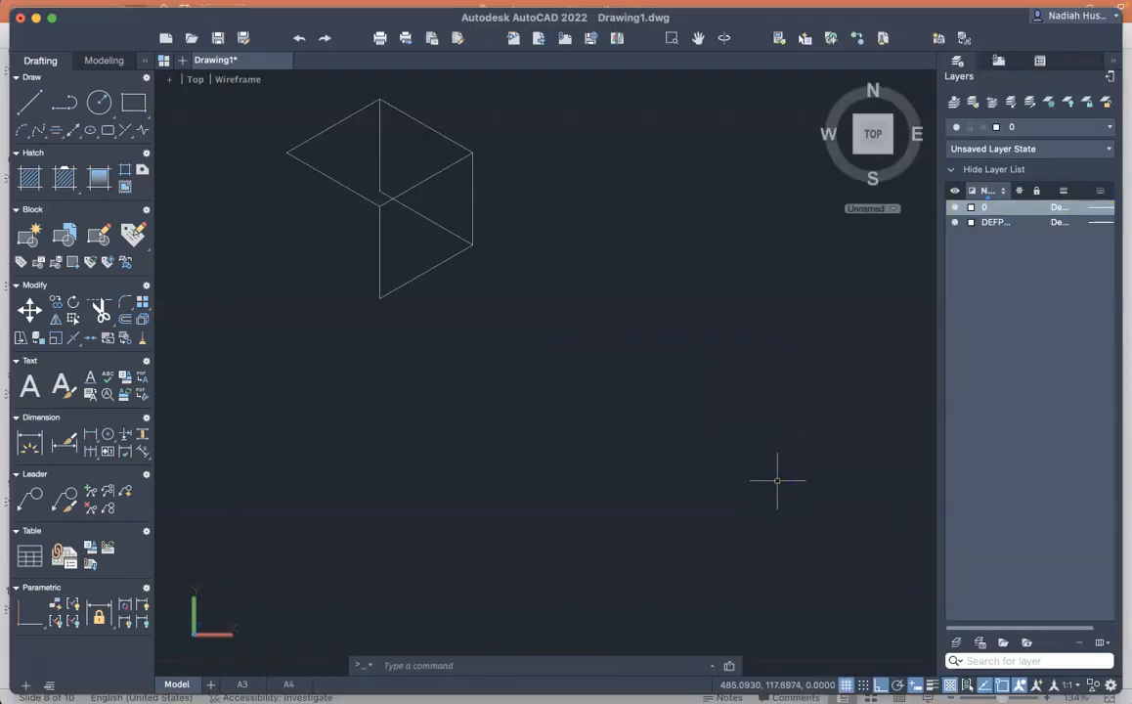
pyautogui.click(562, 533)
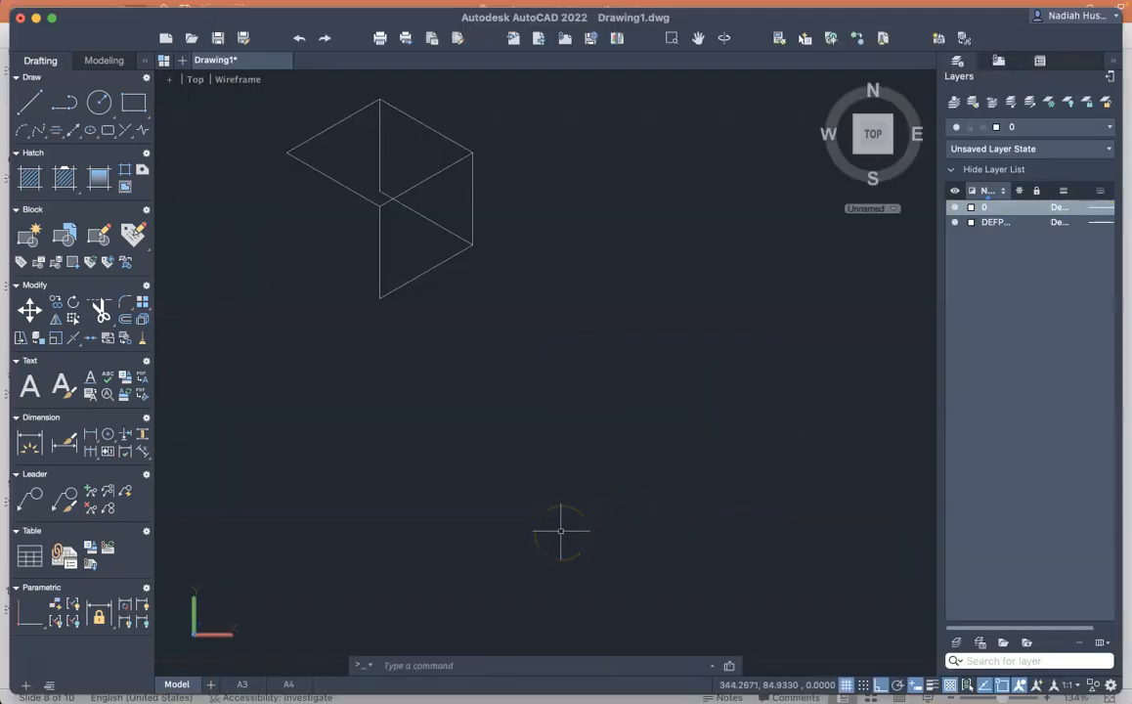